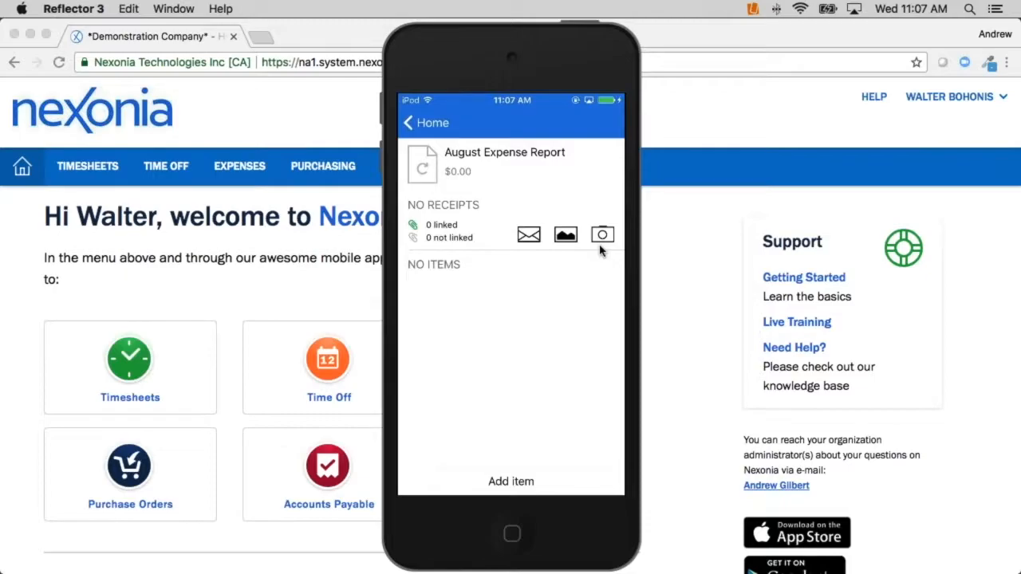
# - Photograph a receipt for the August Expense Report and open the report's receipts
pyautogui.click(600, 247)
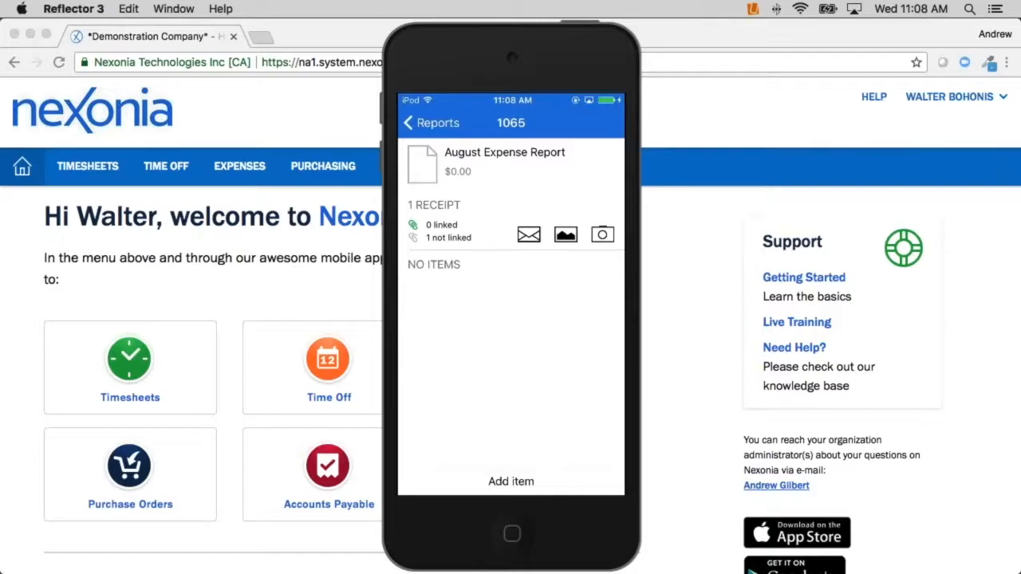
pyautogui.click(463, 233)
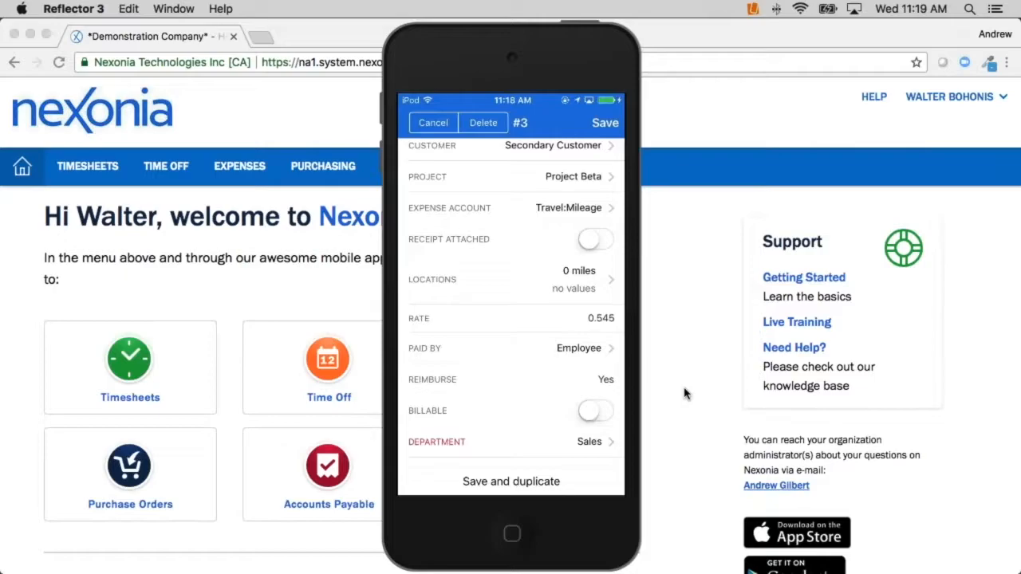
# - Add a manual waypoint with the address yyz to the mileage item's locations
pyautogui.click(427, 301)
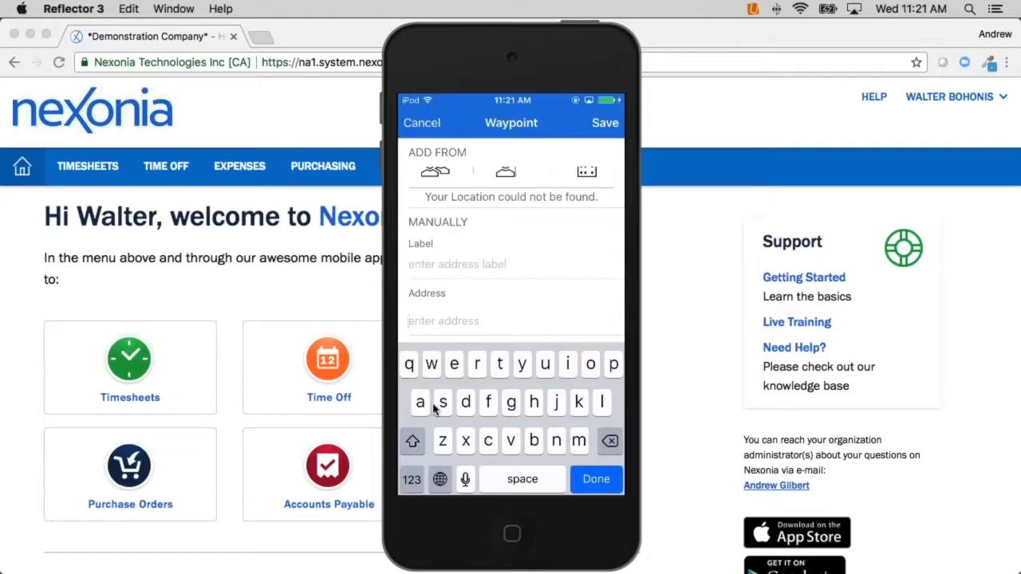
pyautogui.write('yyz')
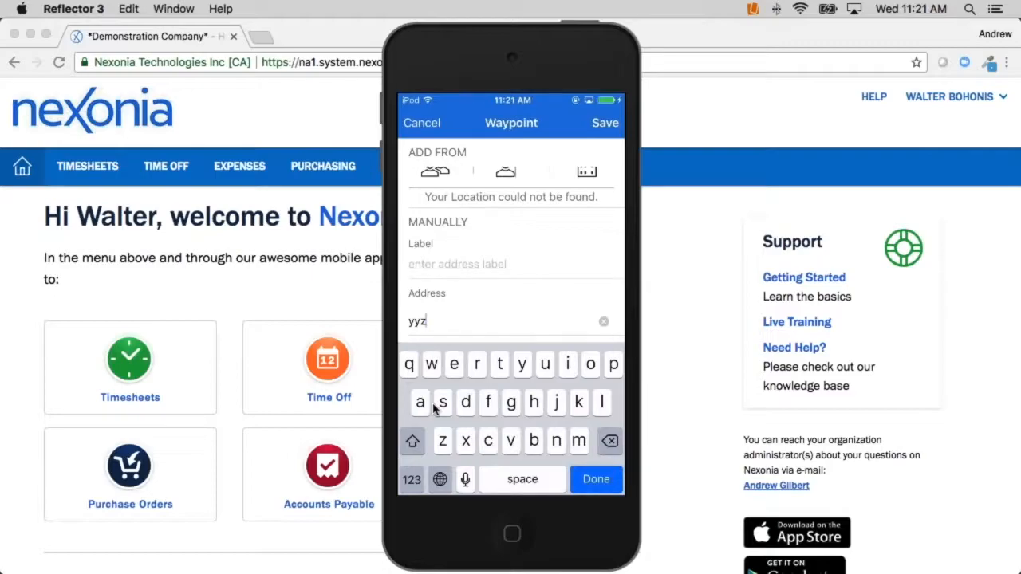
pyautogui.press('Return')
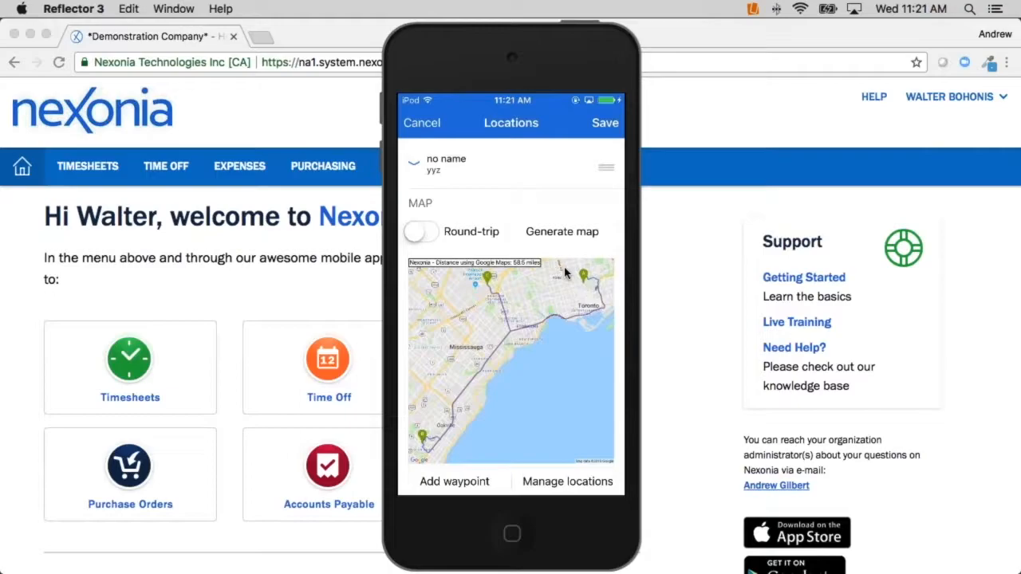
# - Make the mileage route a round-trip, save its locations and review the mileage item's fields
pyautogui.click(422, 233)
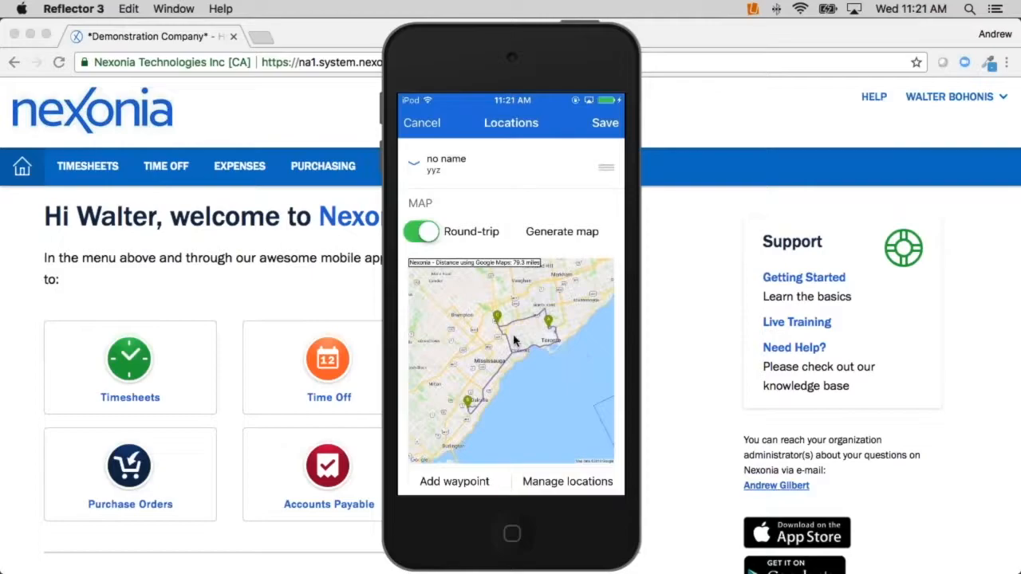
pyautogui.scroll(1, 547, 316)
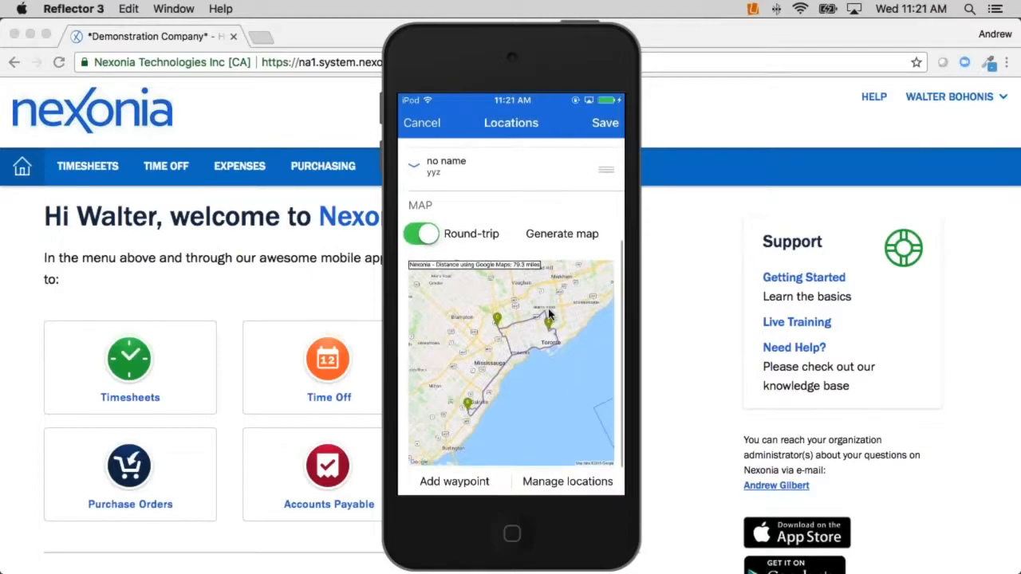
pyautogui.scroll(5, 548, 315)
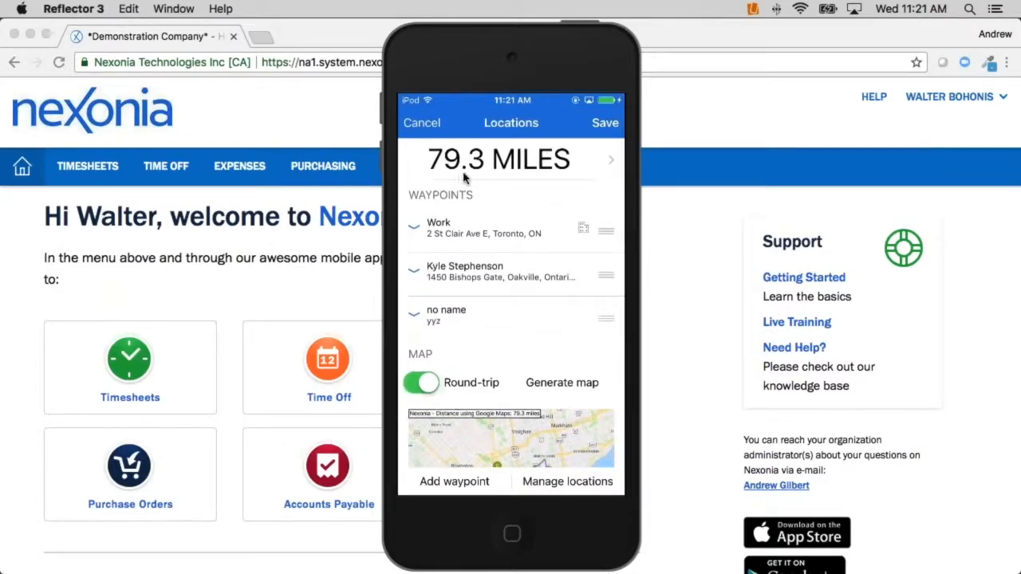
pyautogui.click(606, 124)
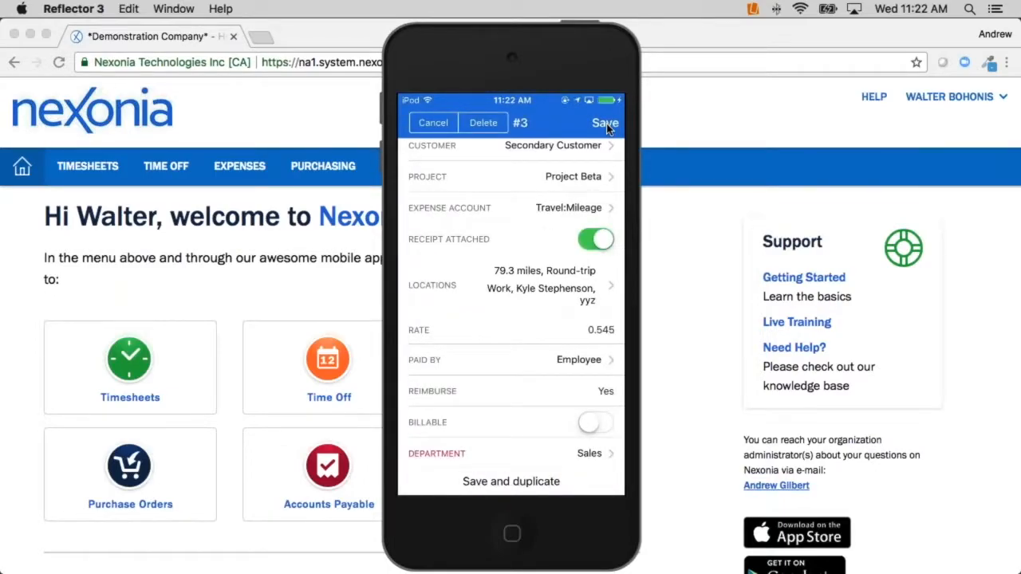
pyautogui.scroll(1, 609, 129)
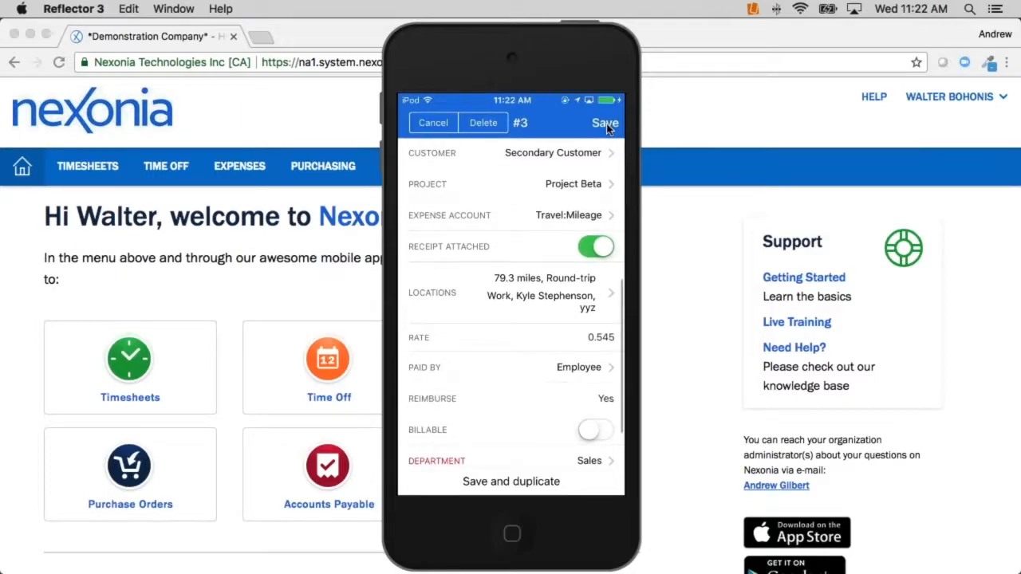
pyautogui.scroll(5, 606, 129)
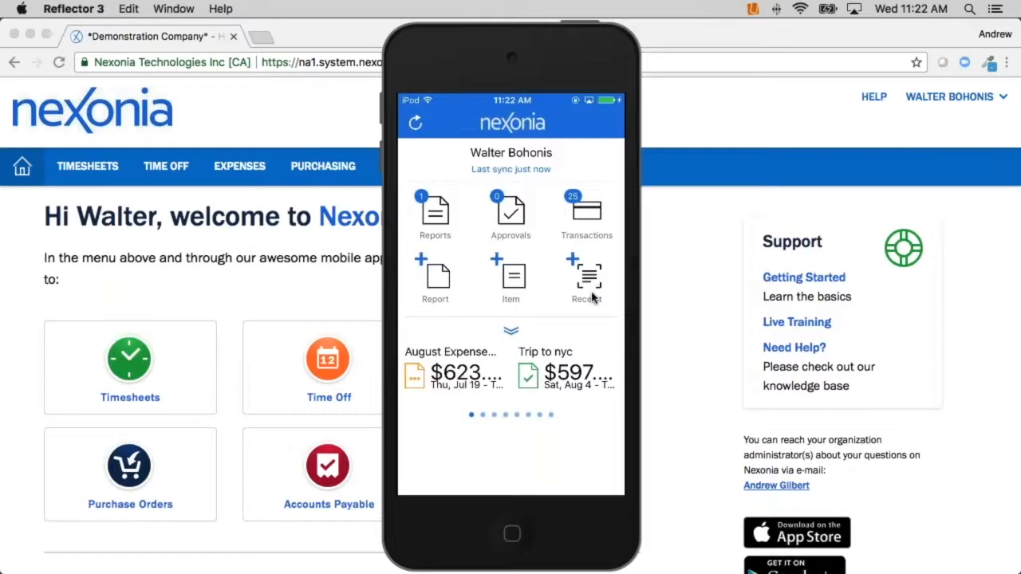
# - Hide the mirrored iPod display and return to the Nexonia website in the browser
pyautogui.click(363, 301)
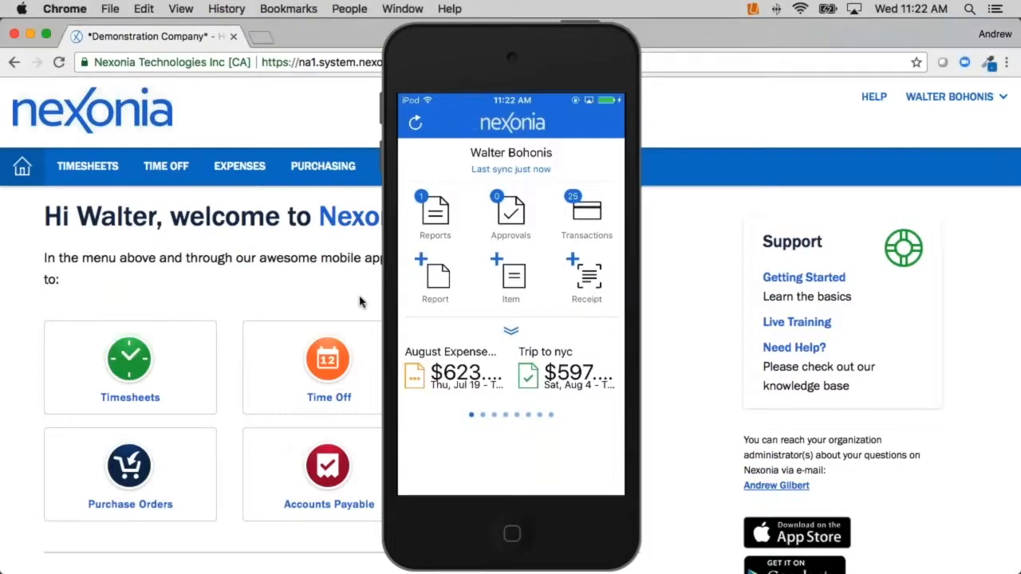
pyautogui.click(752, 9)
pyautogui.click(840, 90)
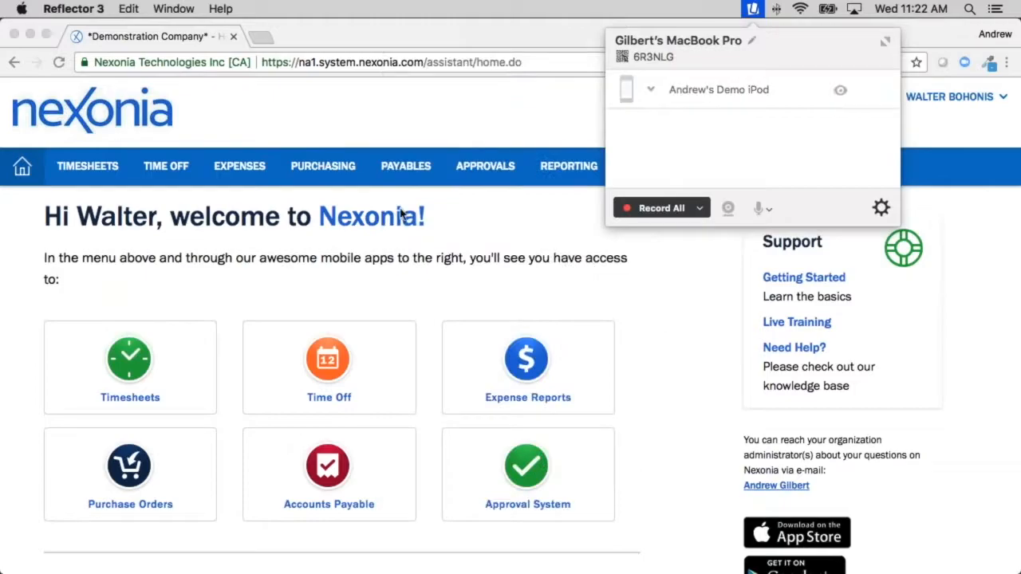
pyautogui.click(403, 215)
# - Open the August Expense Report, code 1065, from the expense reports and view its items
pyautogui.click(254, 174)
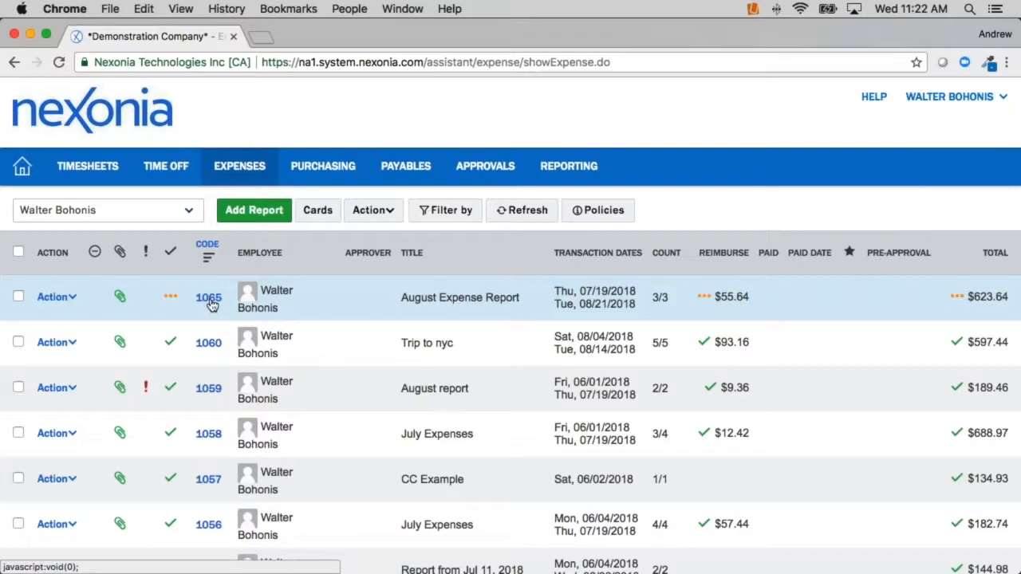
pyautogui.click(209, 298)
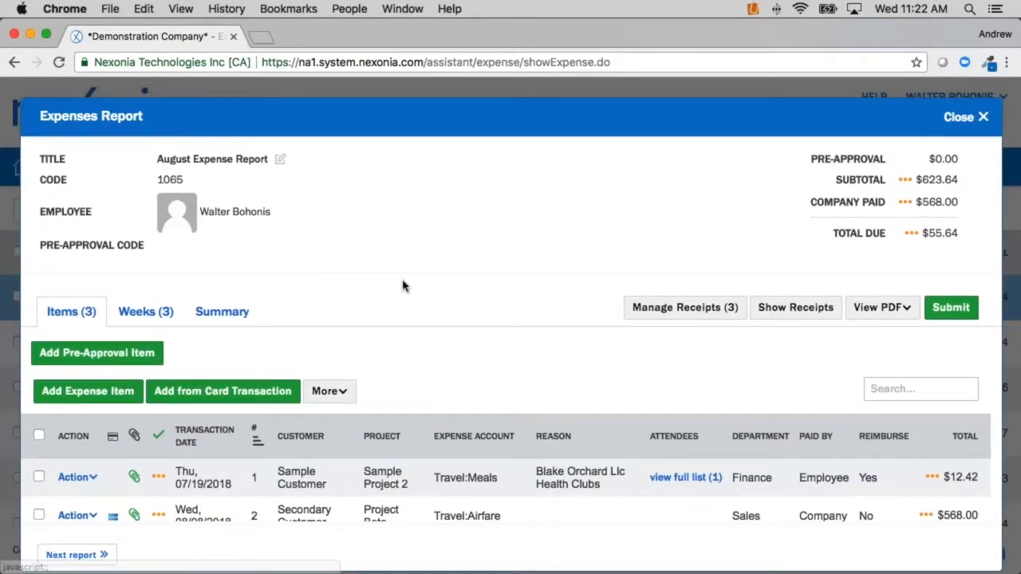
pyautogui.scroll(-2, 402, 286)
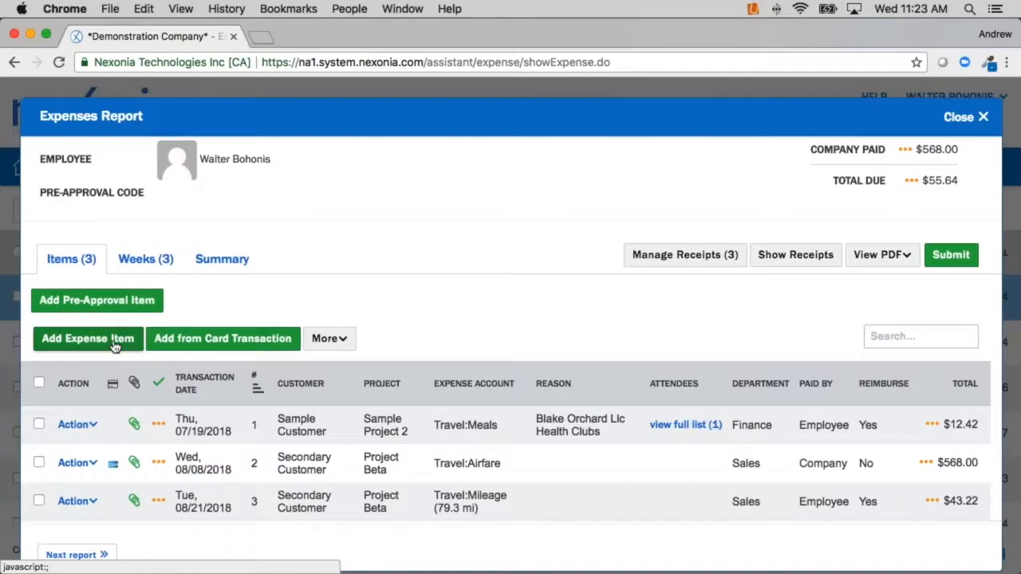
# - Open the report's card transactions, try selecting the AROMA ESPRESSO, NESTLE CAFE and AAA TAXI rows, and clear the selection
pyautogui.click(241, 340)
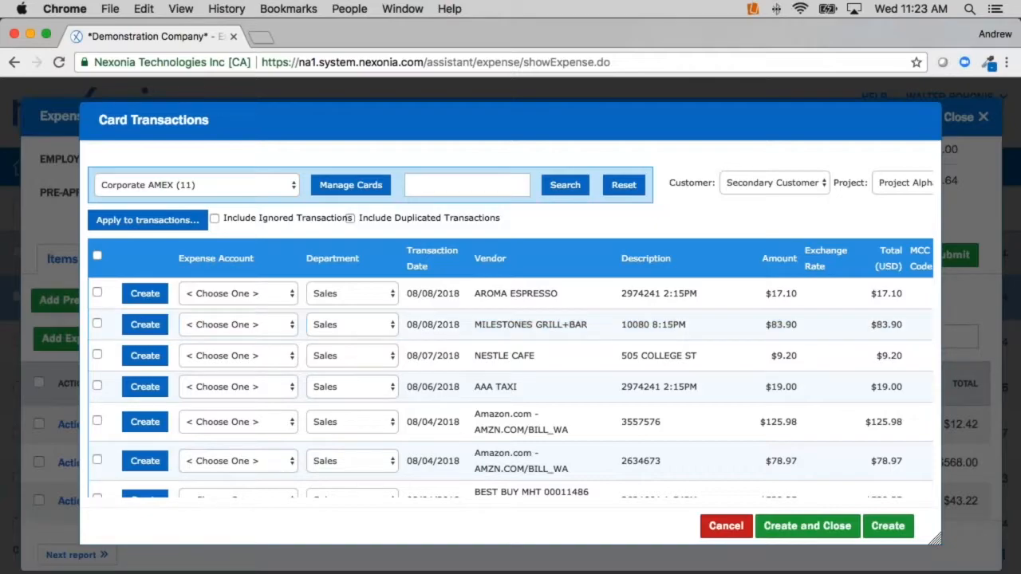
pyautogui.click(97, 292)
pyautogui.click(97, 354)
pyautogui.click(96, 385)
pyautogui.click(237, 294)
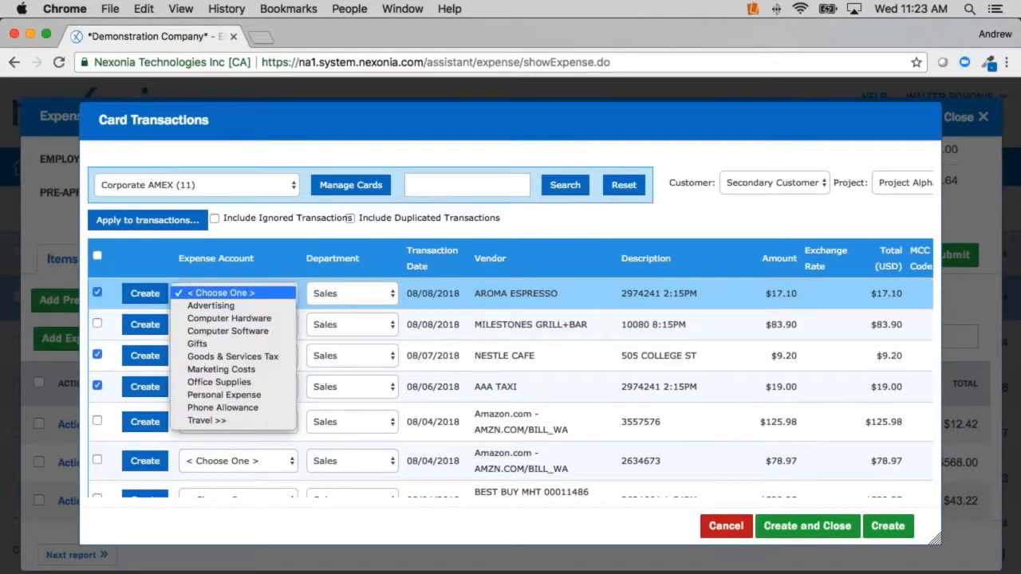
pyautogui.click(565, 225)
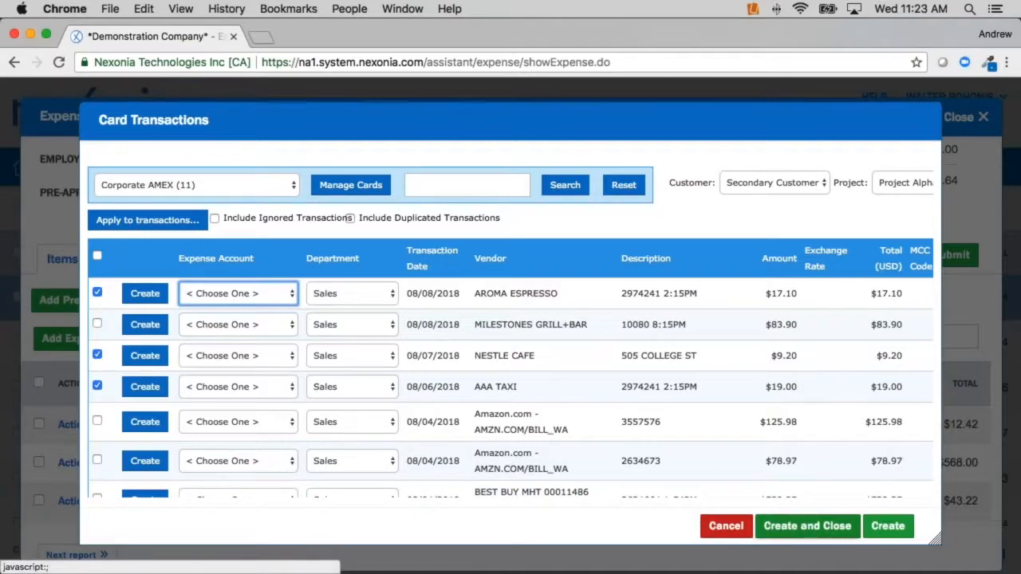
pyautogui.click(97, 255)
pyautogui.click(98, 255)
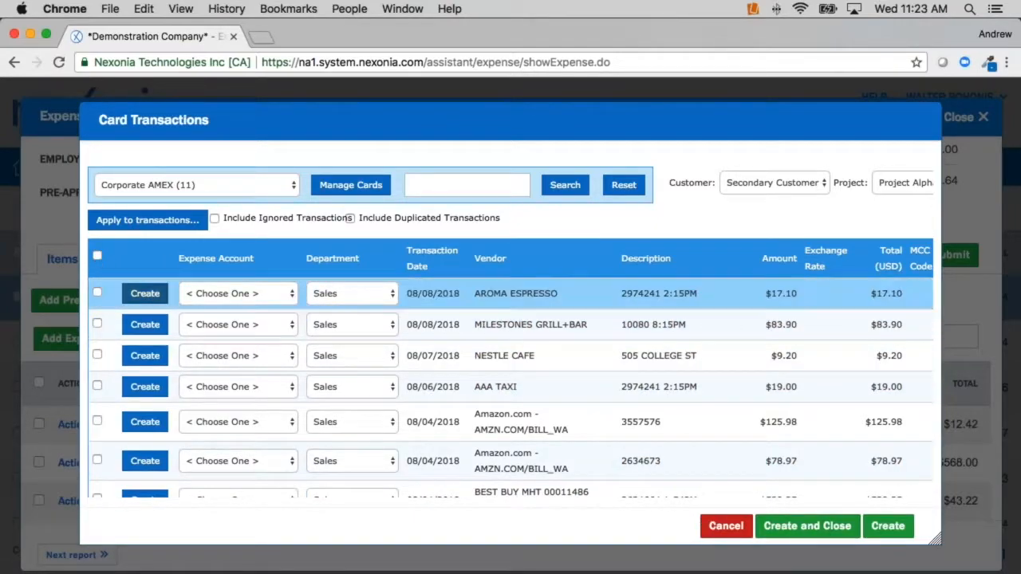
# - Select the two Amazon.com card transactions and the BEST BUY transaction dated 08/04/2018
pyautogui.scroll(-1, 224, 385)
pyautogui.scroll(-3, 224, 385)
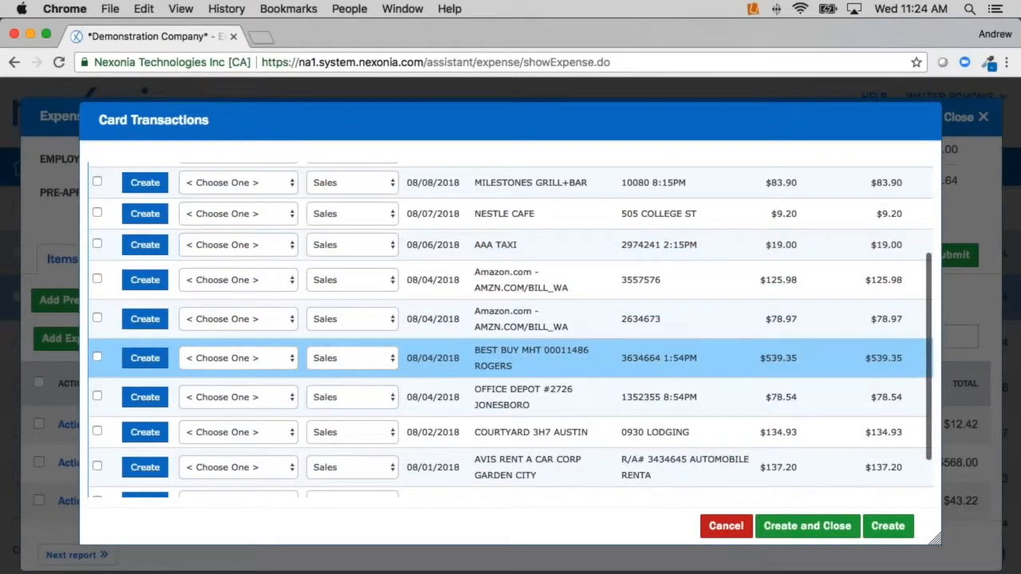
pyautogui.click(96, 278)
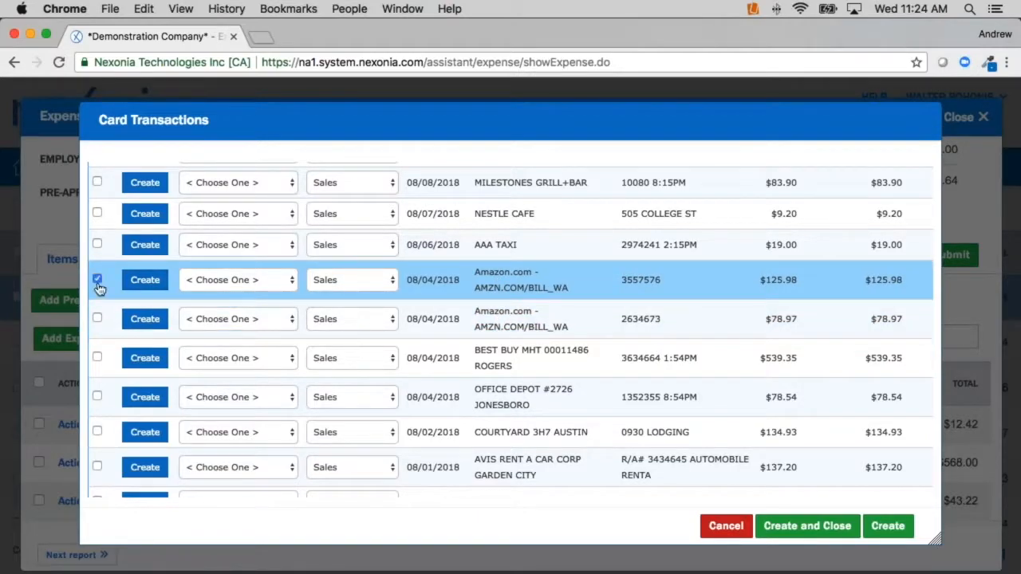
pyautogui.click(97, 318)
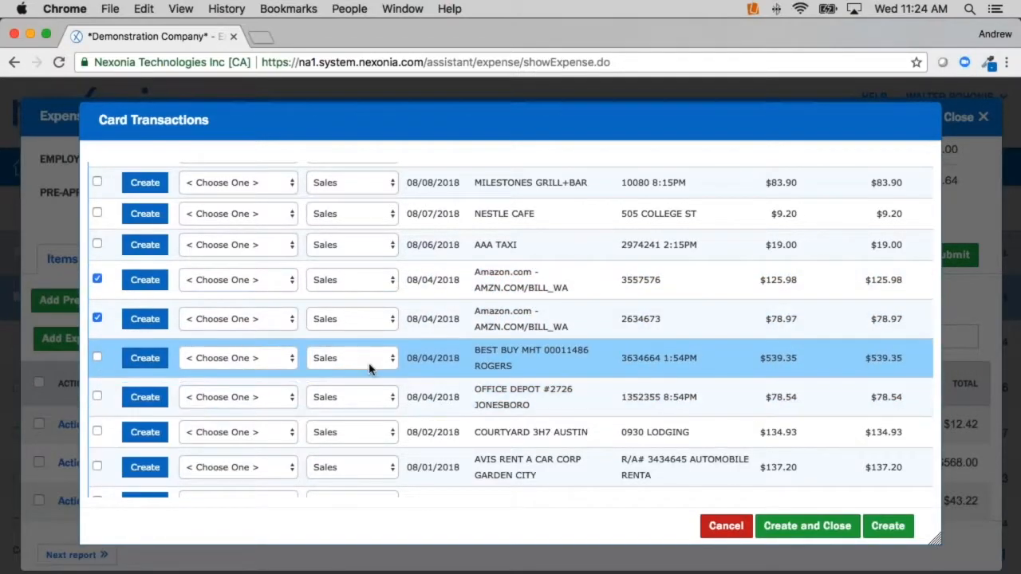
pyautogui.click(97, 356)
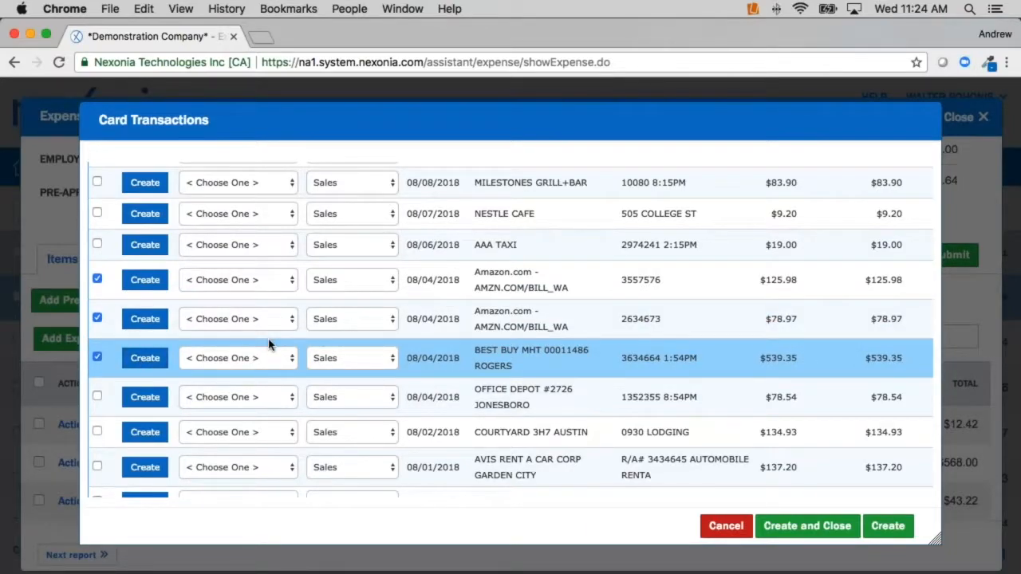
# - Apply the Office Supplies category and Sales department to the selected card transactions, and cancel without creating expense items
pyautogui.scroll(2, 268, 345)
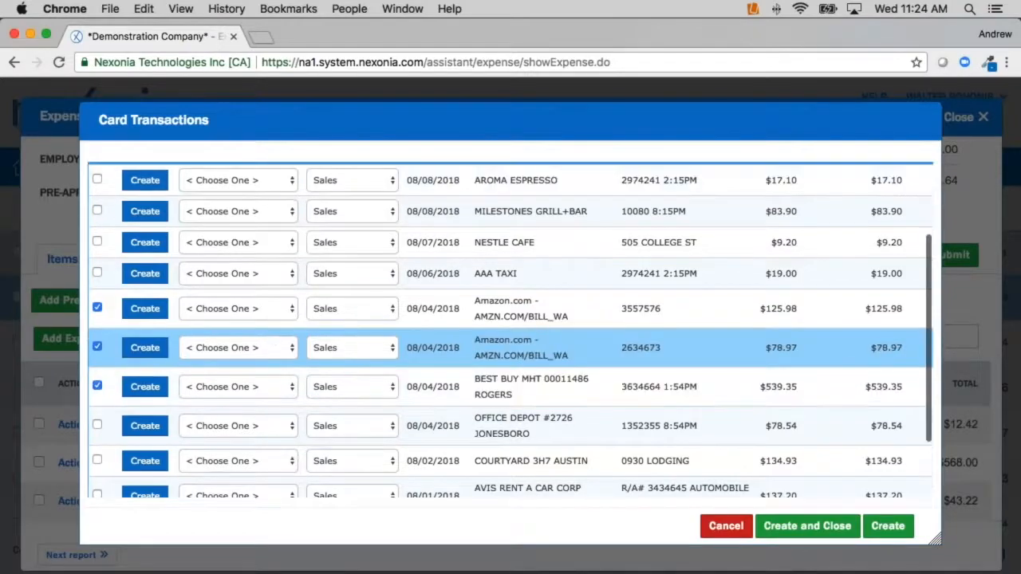
pyautogui.scroll(3, 269, 345)
pyautogui.click(183, 221)
pyautogui.click(419, 203)
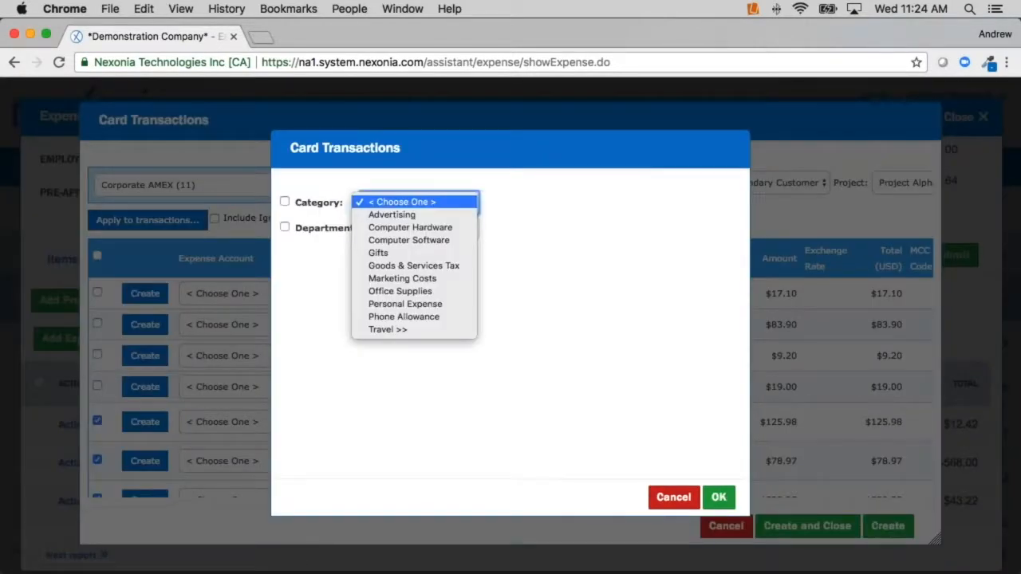
pyautogui.click(447, 291)
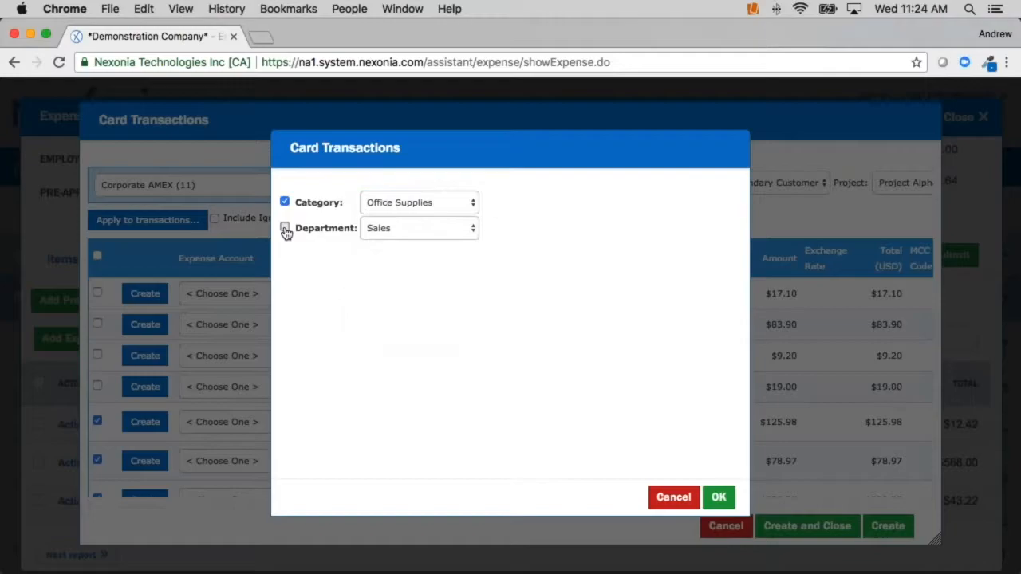
pyautogui.click(285, 229)
pyautogui.click(719, 497)
pyautogui.scroll(-1, 416, 420)
pyautogui.scroll(-2, 418, 422)
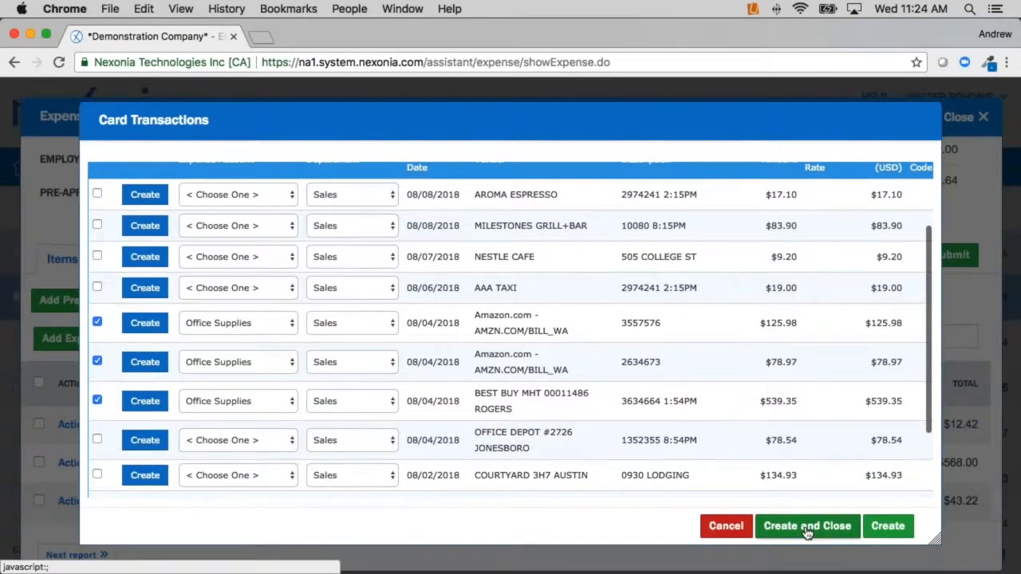
pyautogui.click(726, 526)
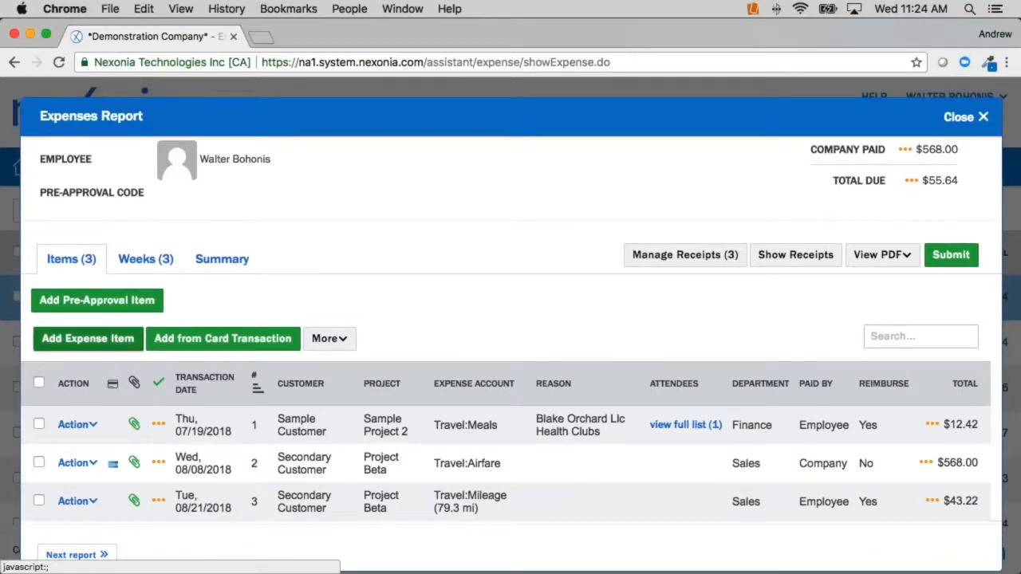
# - Start a new expense item in the report and set its expense account to Travel, Taxis
pyautogui.click(87, 338)
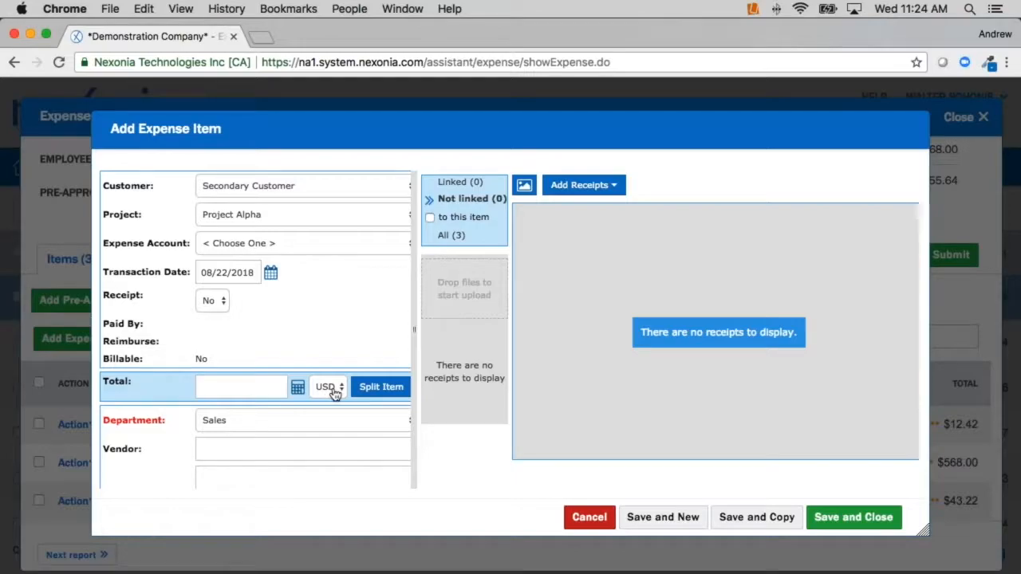
pyautogui.click(333, 244)
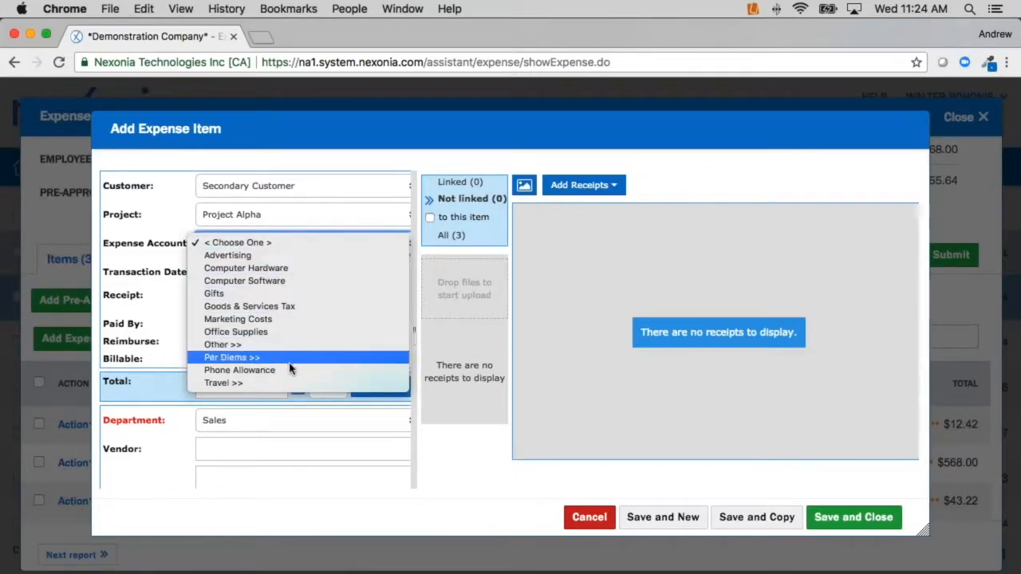
pyautogui.click(294, 386)
pyautogui.click(303, 266)
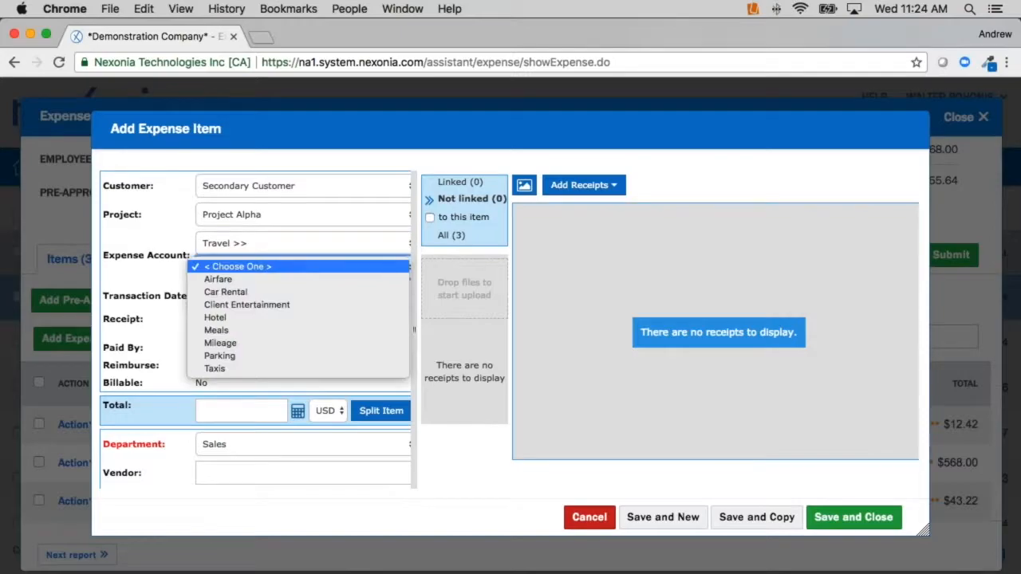
pyautogui.click(269, 373)
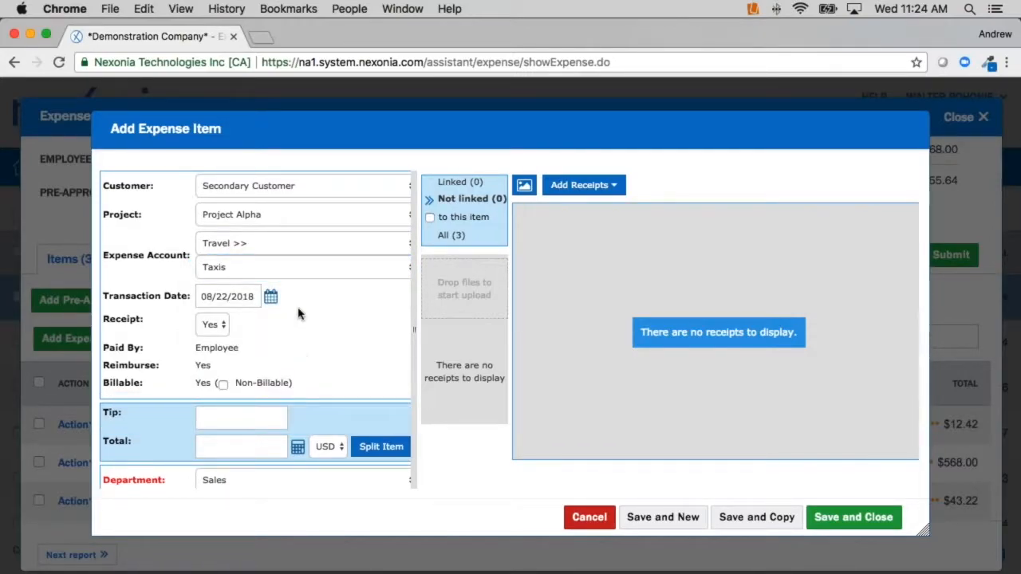
# - Set the new taxi item's transaction date to 08/16/2018
pyautogui.click(270, 296)
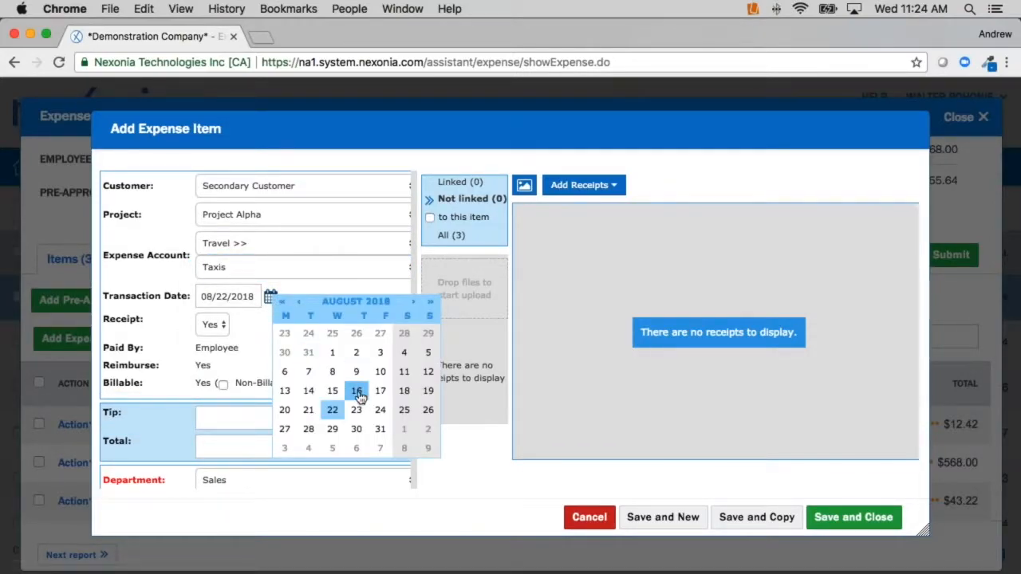
pyautogui.click(362, 397)
pyautogui.scroll(-3, 326, 259)
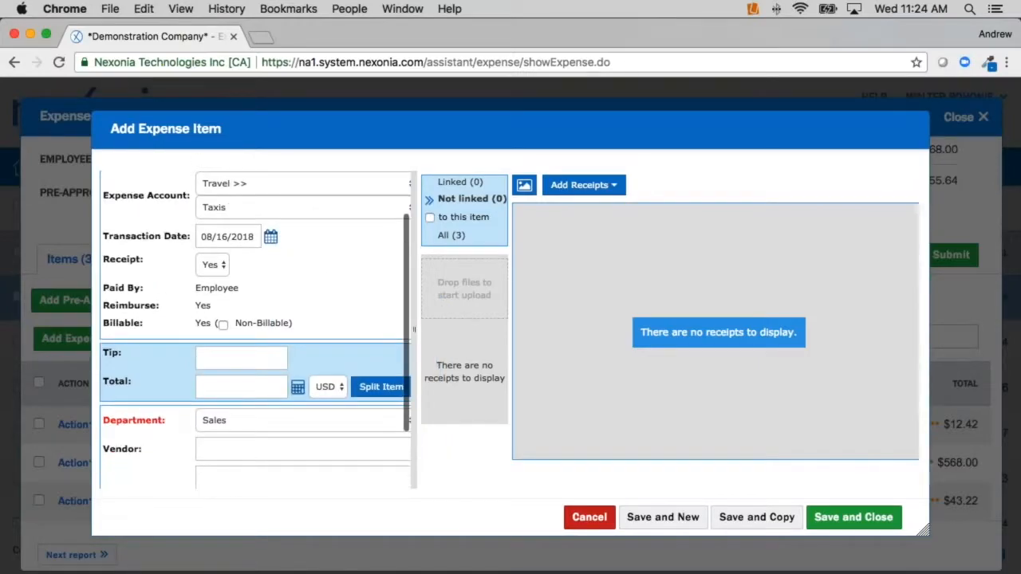
# - Set the new taxi item's total to 25.00 in EUR and review its exchange rate
pyautogui.click(244, 393)
pyautogui.write('2')
pyautogui.write('00')
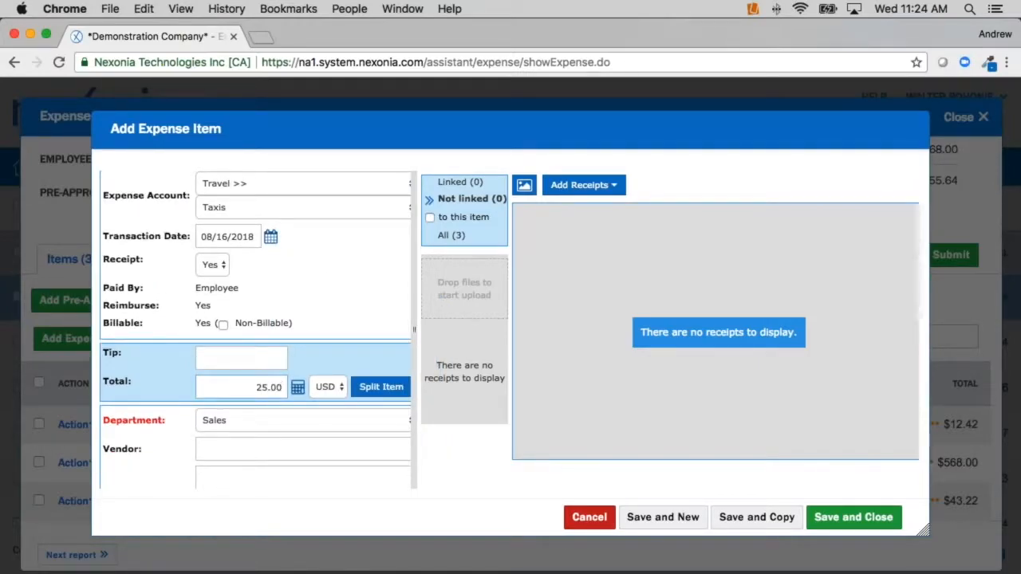
pyautogui.scroll(-2, 356, 289)
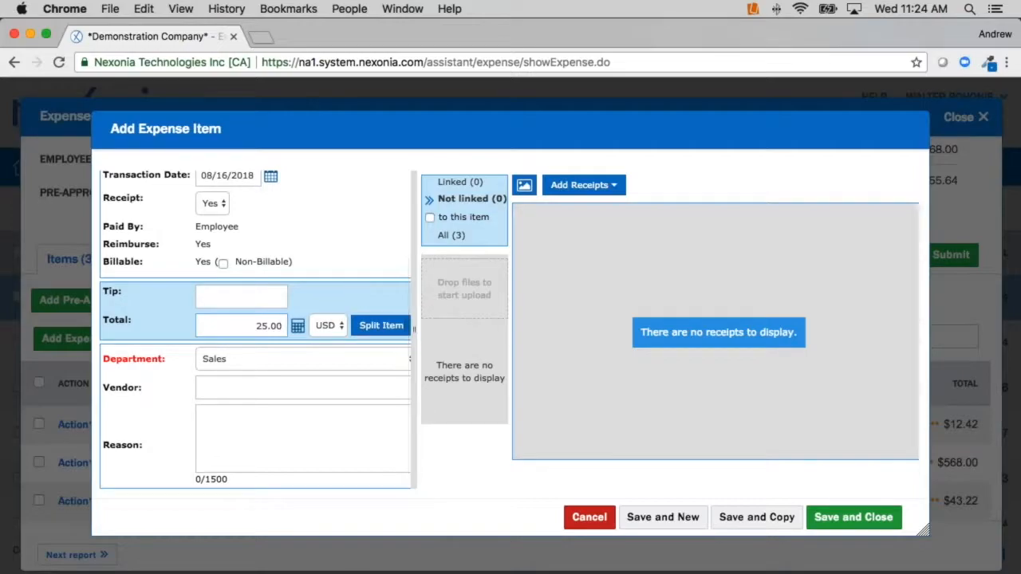
pyautogui.click(338, 335)
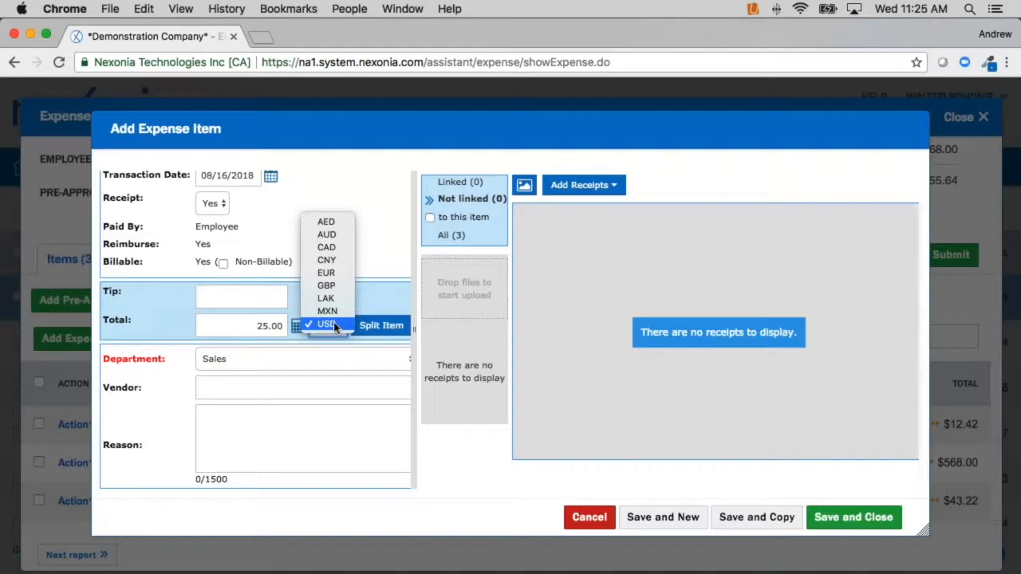
pyautogui.click(326, 272)
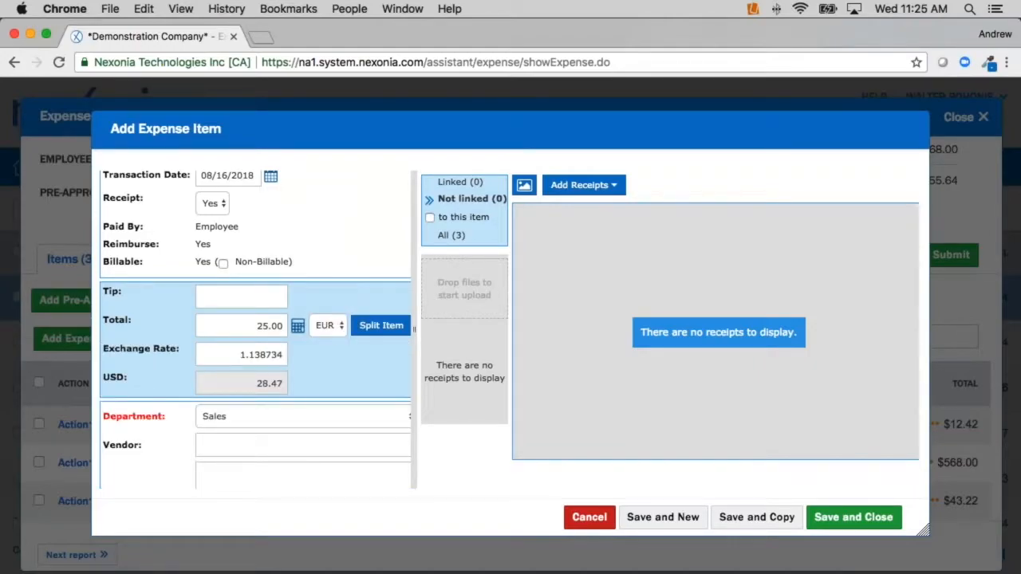
pyautogui.click(233, 357)
pyautogui.moveTo(233, 357); pyautogui.dragTo(334, 357)
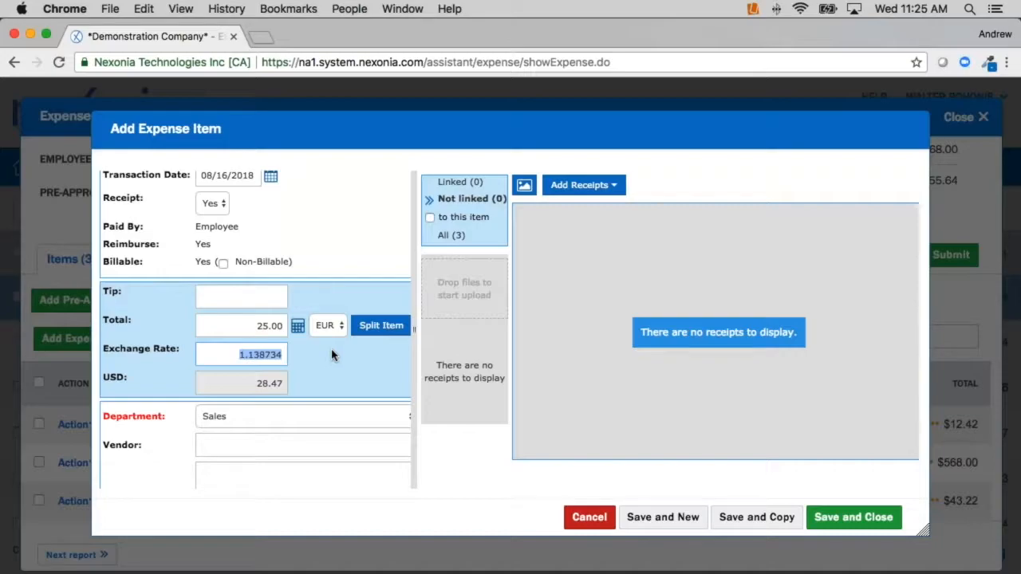
pyautogui.click(333, 355)
# - Set the taxi item's transaction date to 08/01/2018 and review the exchange rate for that date
pyautogui.scroll(2, 235, 251)
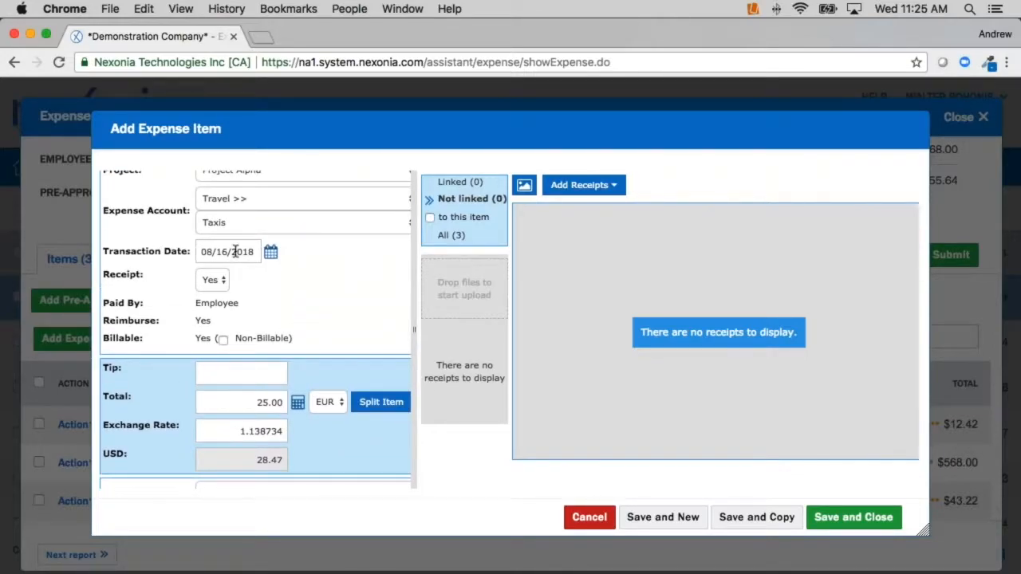
pyautogui.scroll(1, 235, 251)
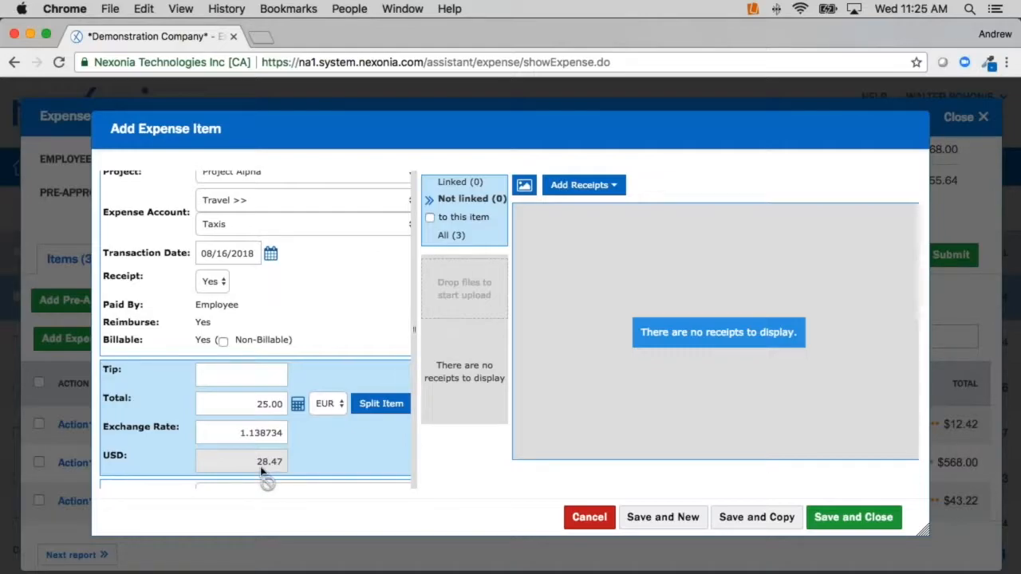
pyautogui.click(270, 254)
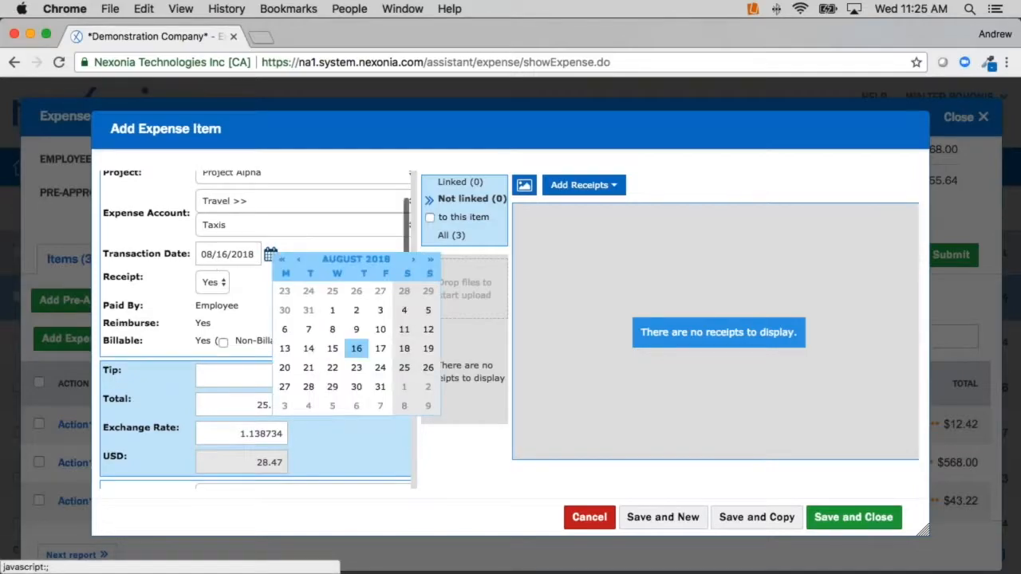
pyautogui.click(333, 312)
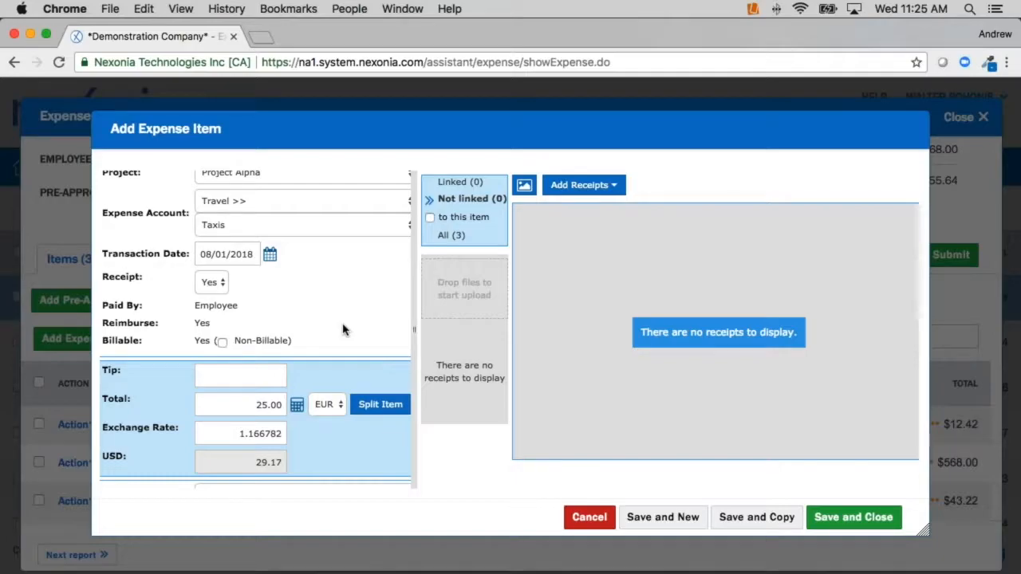
pyautogui.scroll(-5, 351, 327)
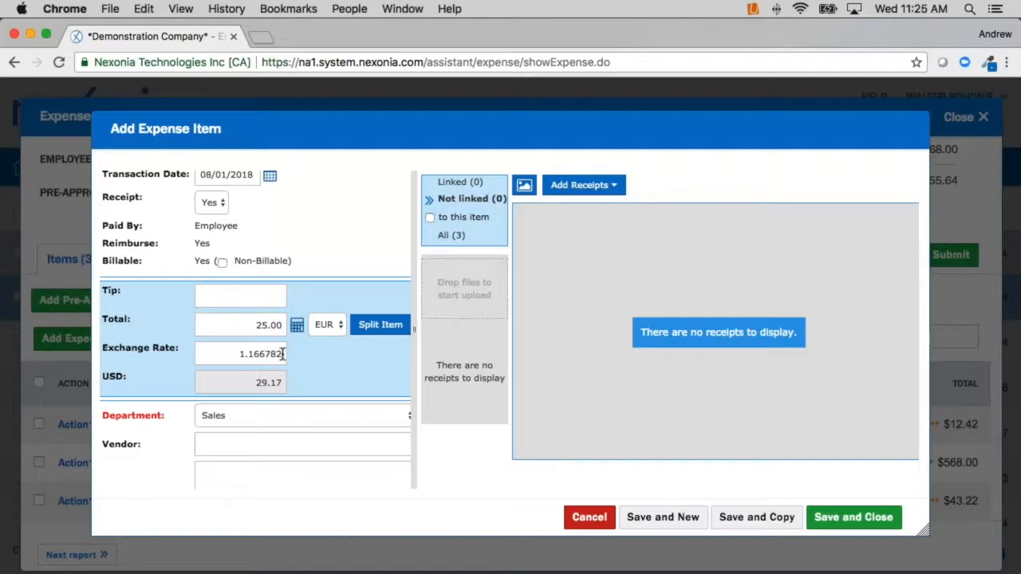
pyautogui.moveTo(282, 354); pyautogui.dragTo(248, 354)
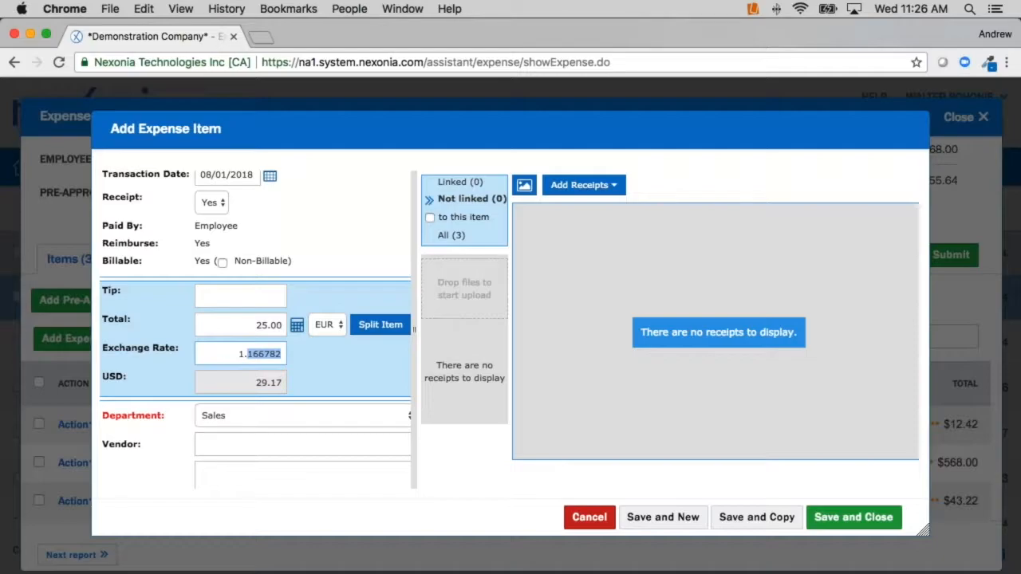
pyautogui.click(335, 363)
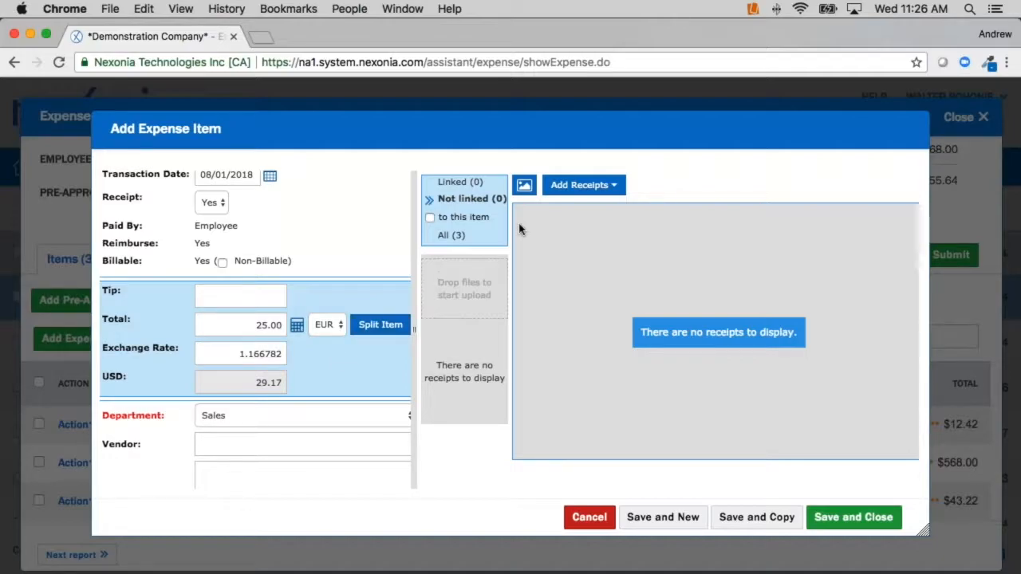
# - Upload Taxi.jpg from the Receipt Samples folder on the Desktop as the taxi item's receipt
pyautogui.click(579, 184)
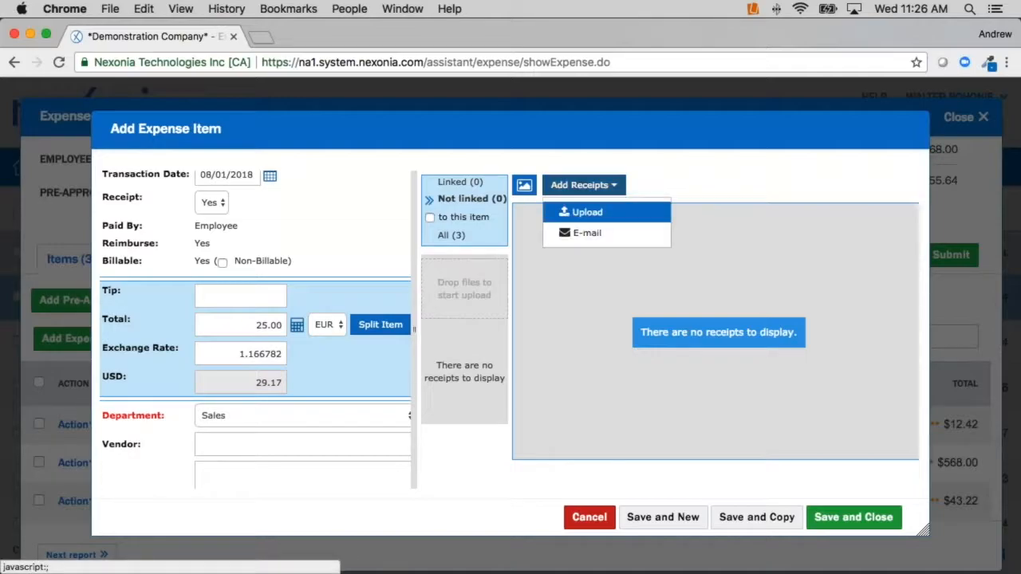
pyautogui.click(590, 213)
pyautogui.click(406, 313)
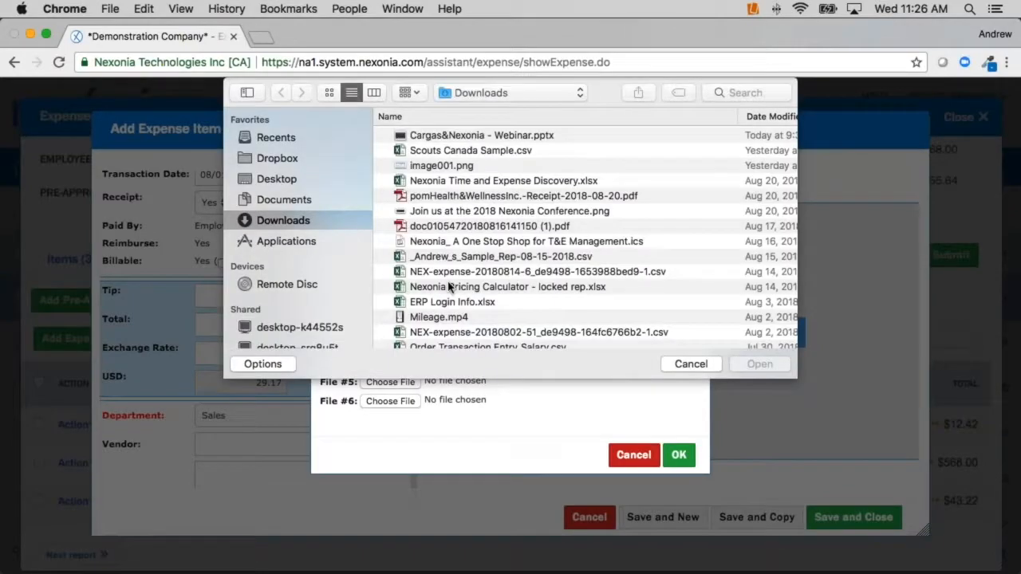
pyautogui.click(277, 179)
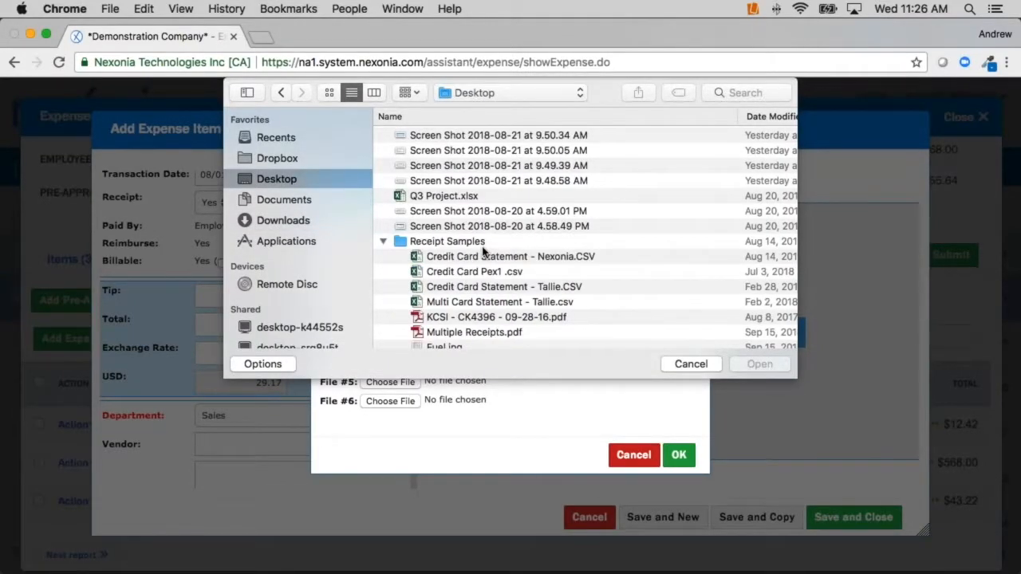
pyautogui.scroll(-5, 479, 247)
pyautogui.click(460, 257)
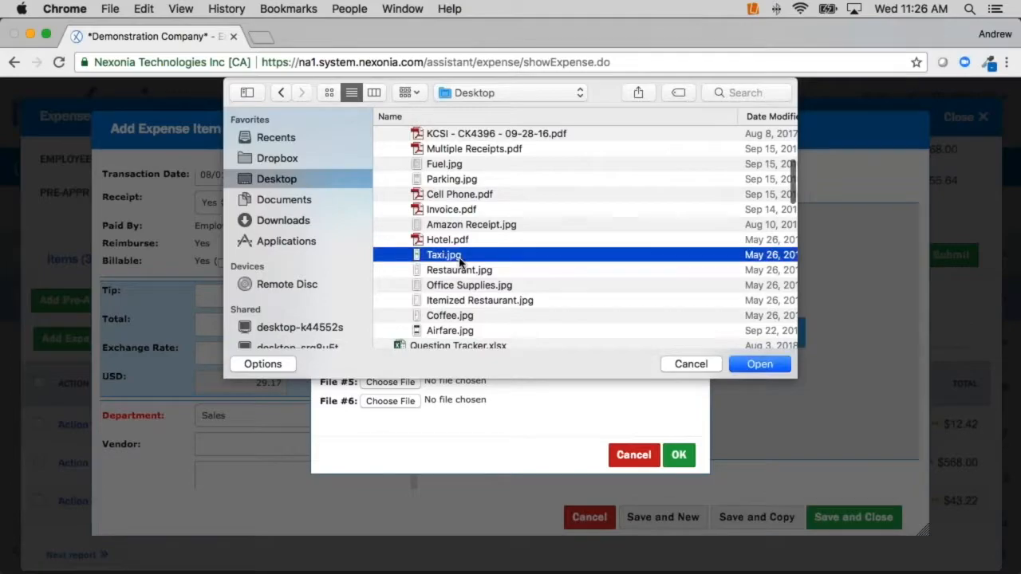
pyautogui.click(756, 363)
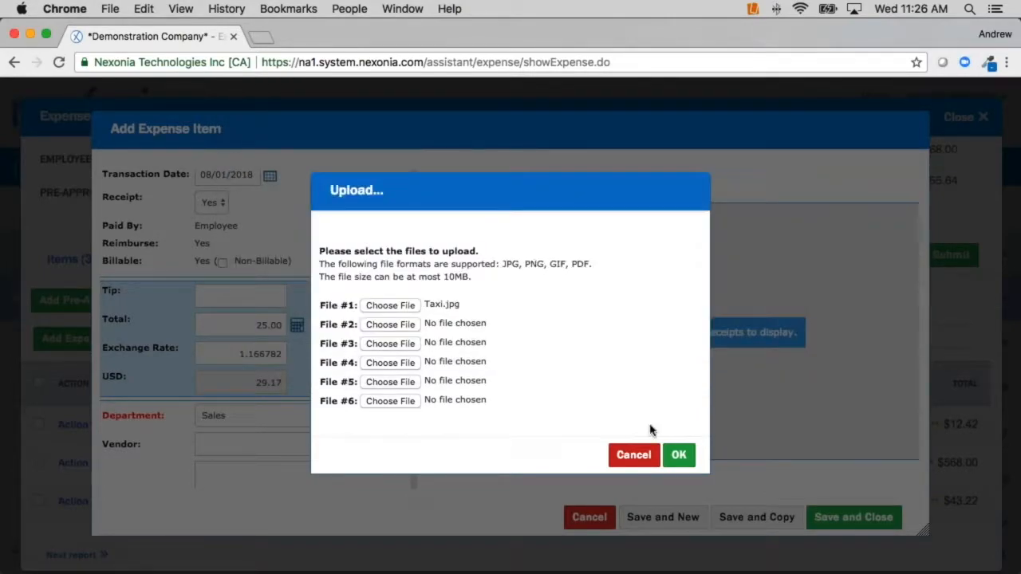
pyautogui.click(678, 454)
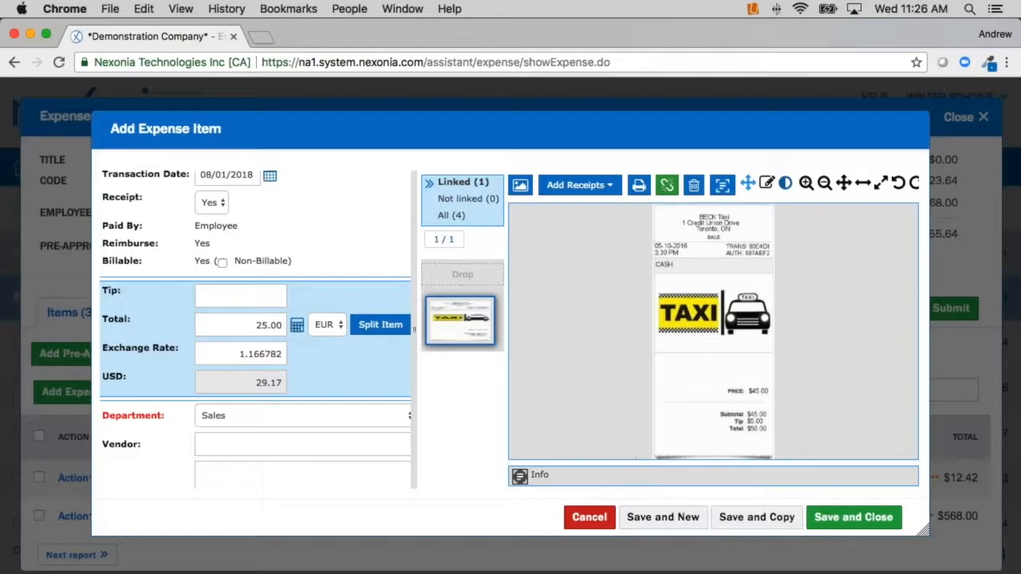
# - Enter AAA Taxi as the vendor and "ride to airport" as the reason, and save the taxi item
pyautogui.scroll(-2, 256, 351)
pyautogui.click(264, 394)
pyautogui.write('AAA')
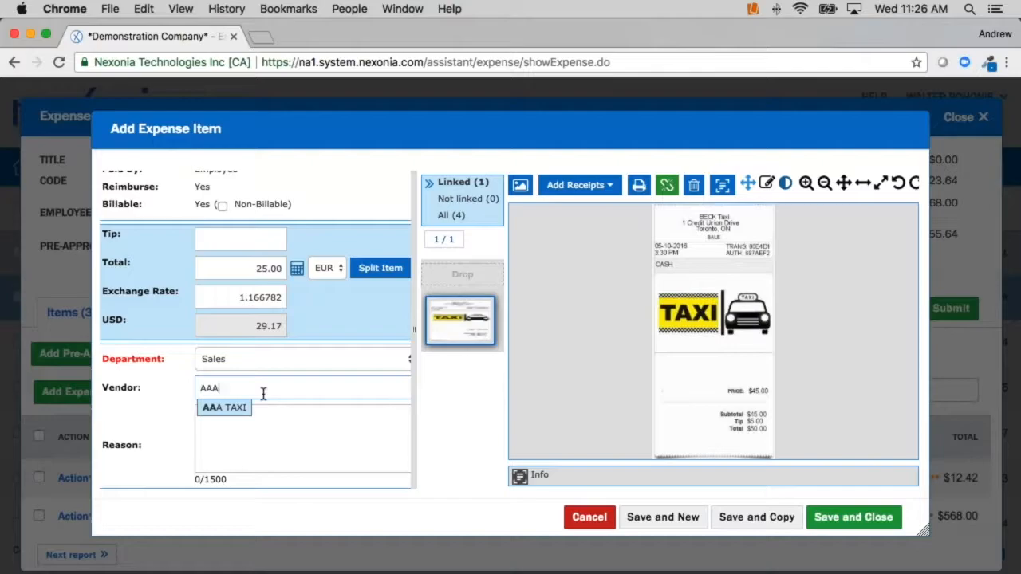
pyautogui.write(' Taxi')
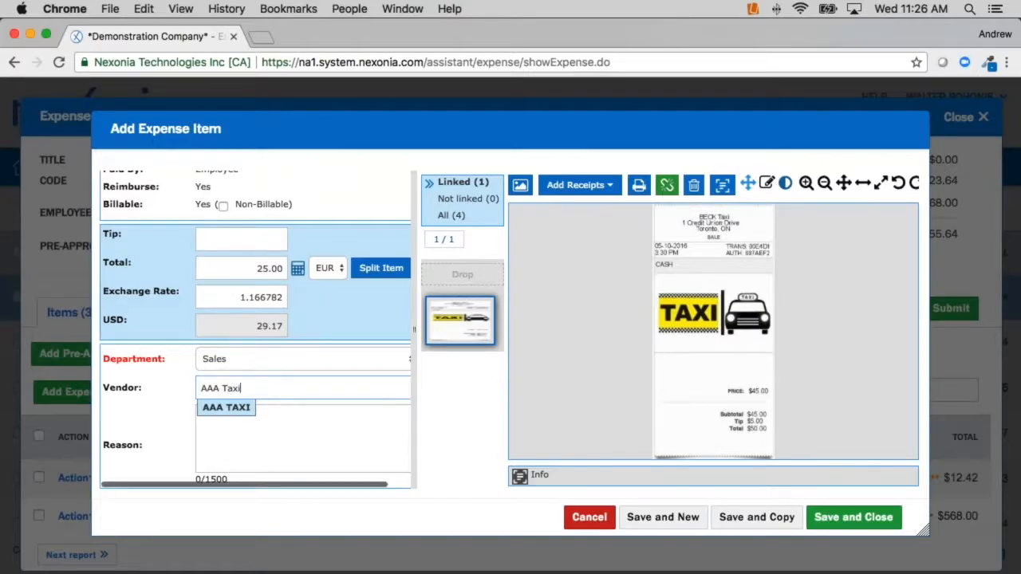
pyautogui.click(349, 460)
pyautogui.write('ride t')
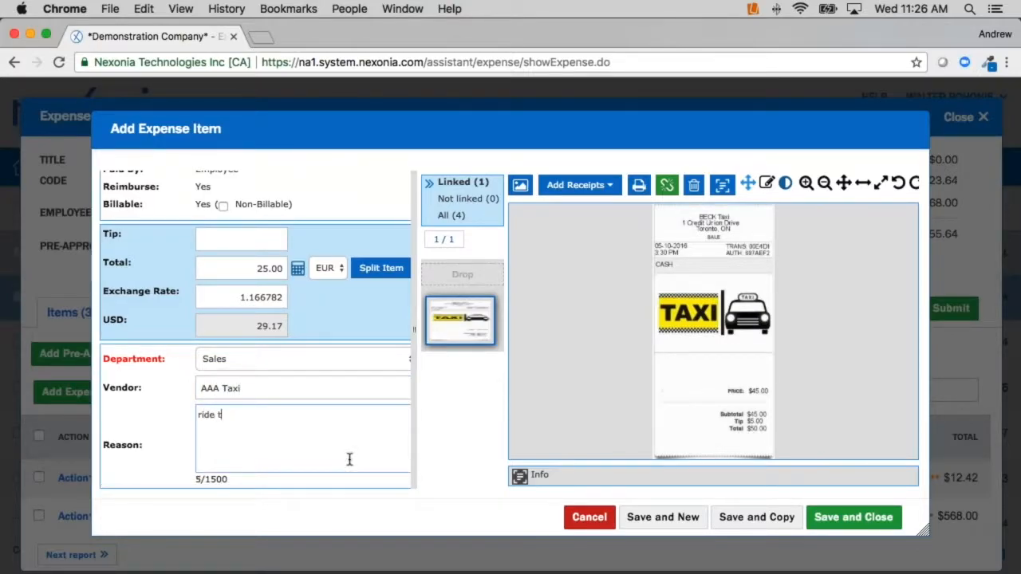
pyautogui.write('o a irport')
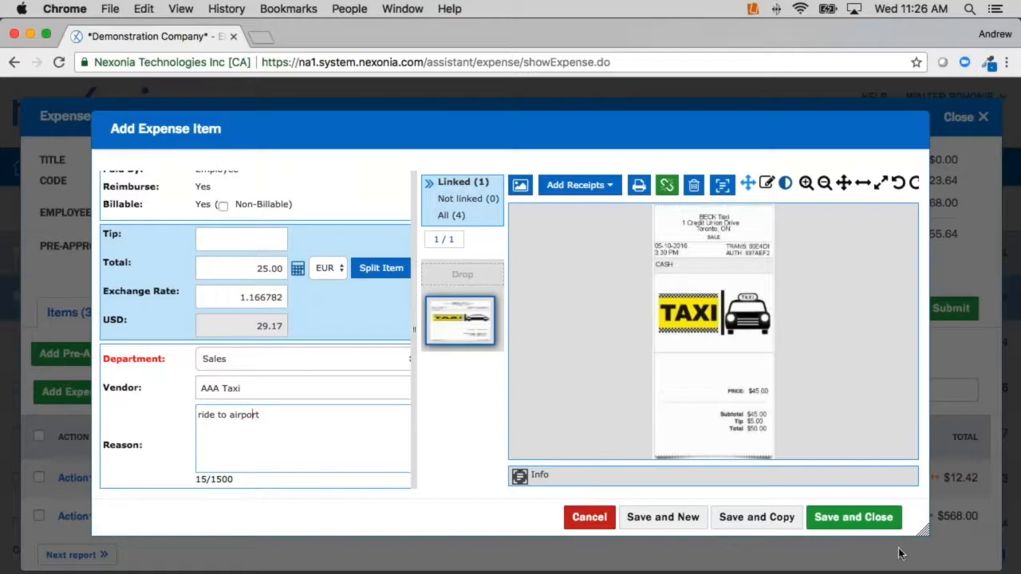
pyautogui.click(843, 518)
# - Submit all items of the August Expense Report for approval and close the report
pyautogui.scroll(-3, 248, 414)
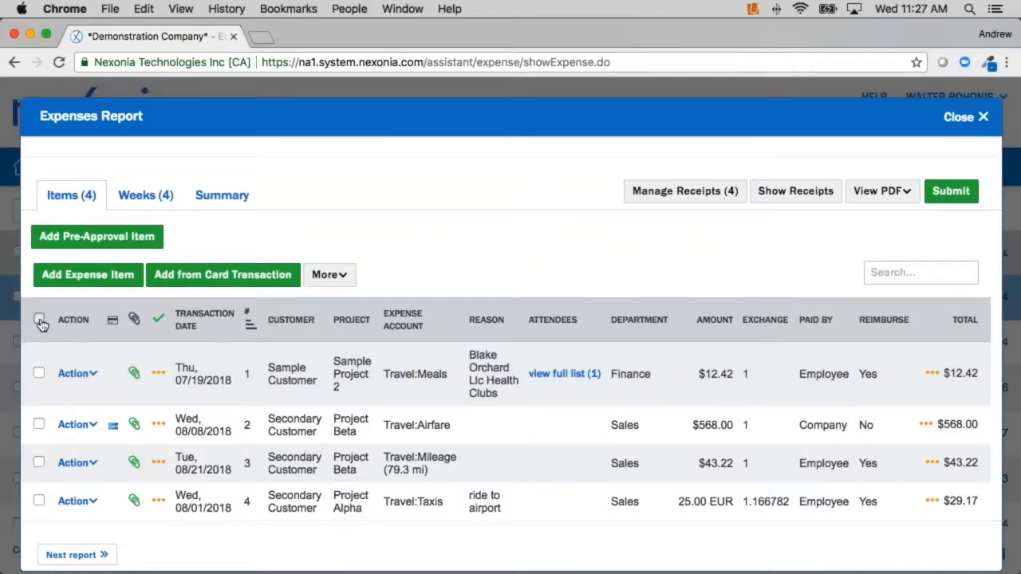
pyautogui.click(39, 319)
pyautogui.click(950, 191)
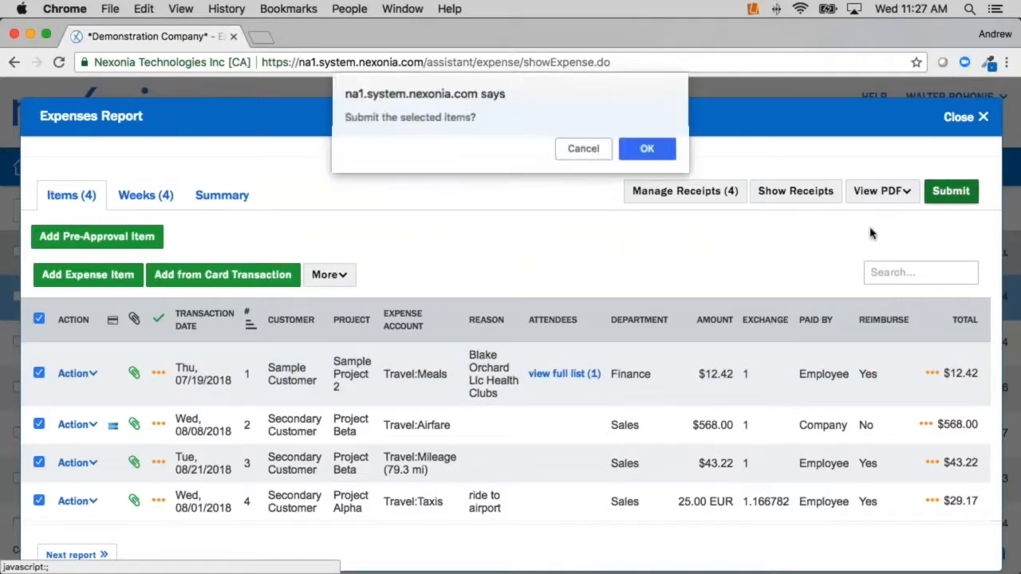
pyautogui.click(647, 149)
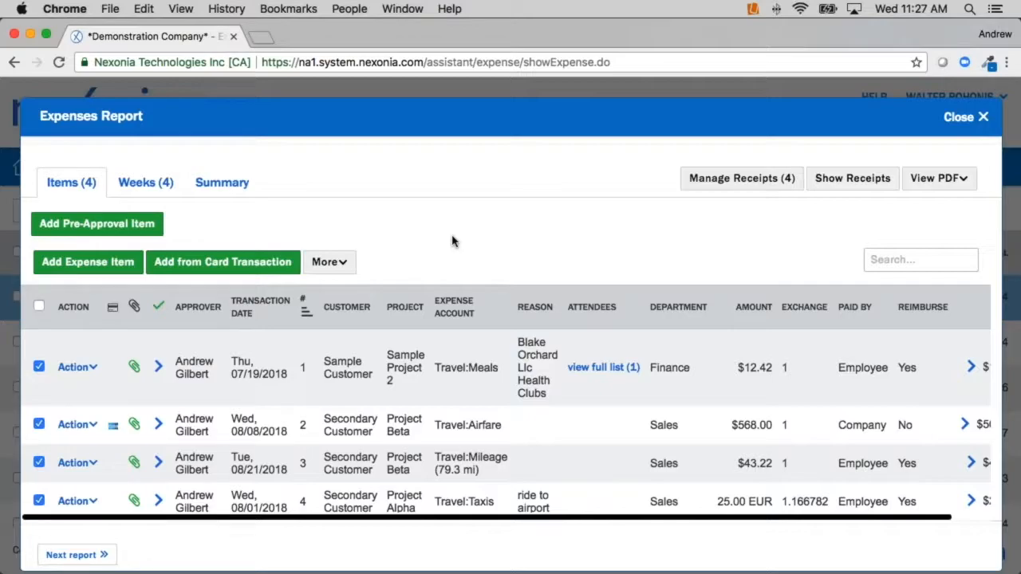
pyautogui.click(957, 116)
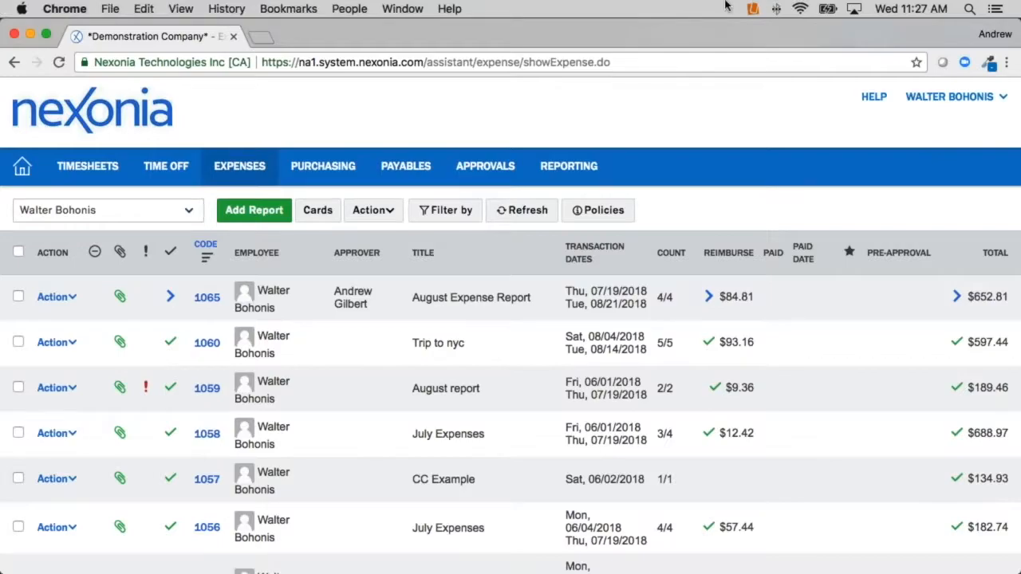
# - Switch to the Nexonia mobile app mirrored in Reflector 3, and start a new time entry with its date opened for editing
pyautogui.click(752, 9)
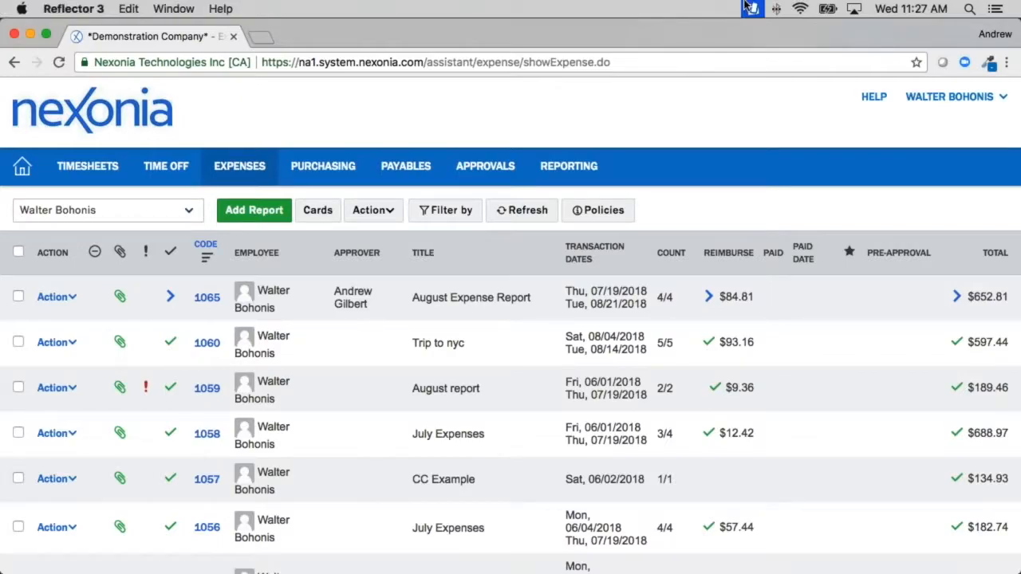
pyautogui.click(840, 93)
pyautogui.click(958, 130)
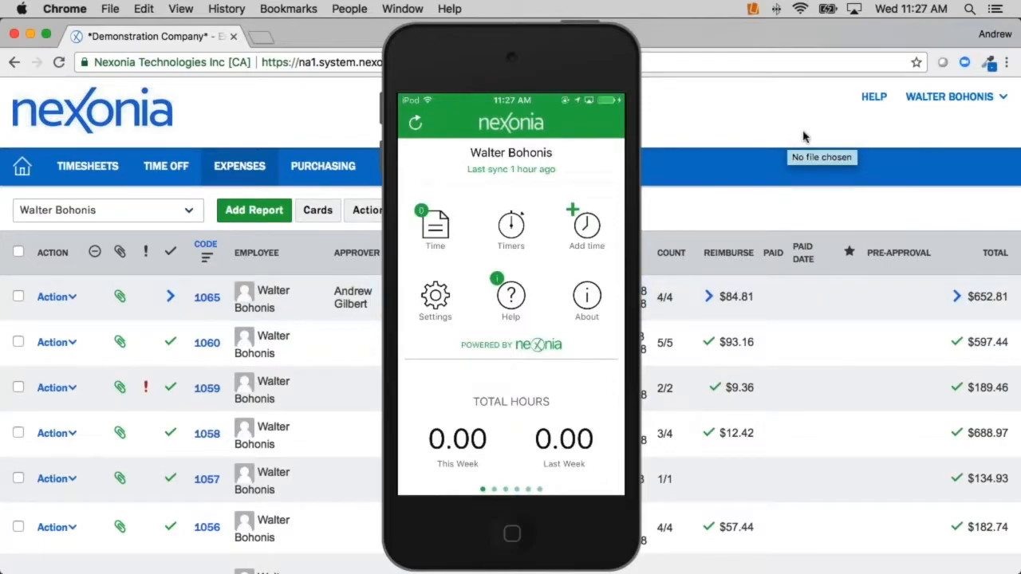
pyautogui.click(530, 59)
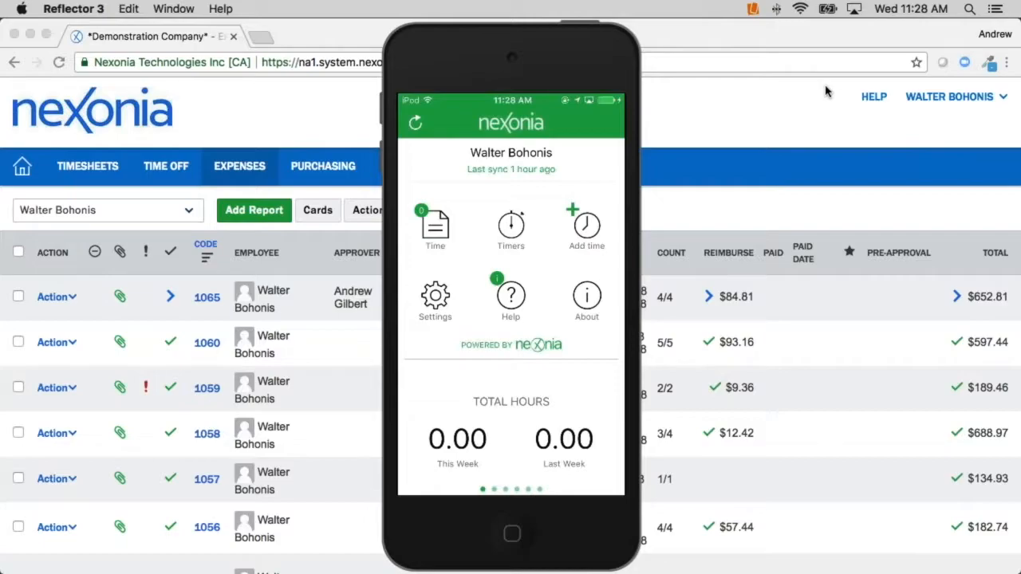
pyautogui.click(587, 249)
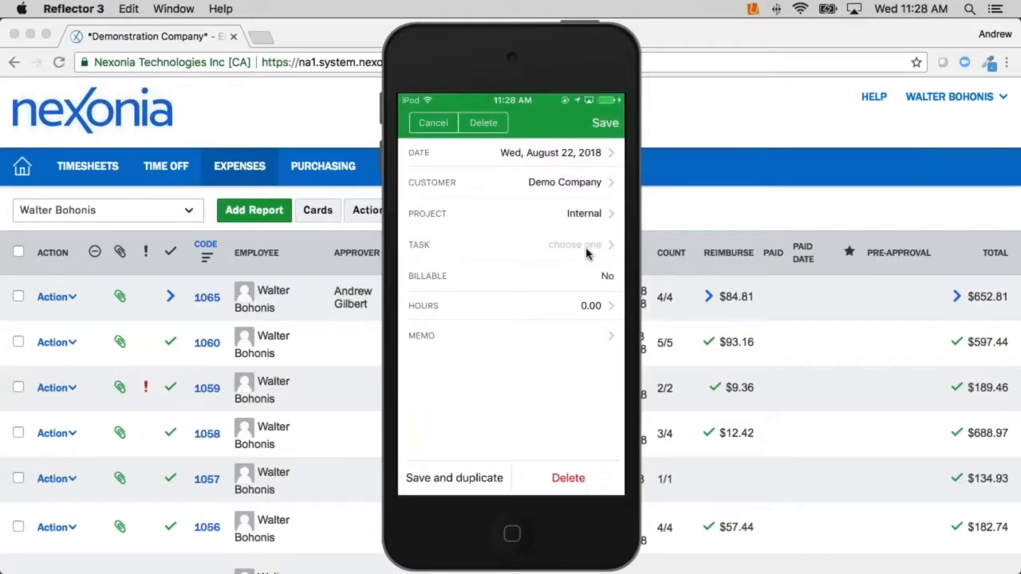
pyautogui.click(569, 163)
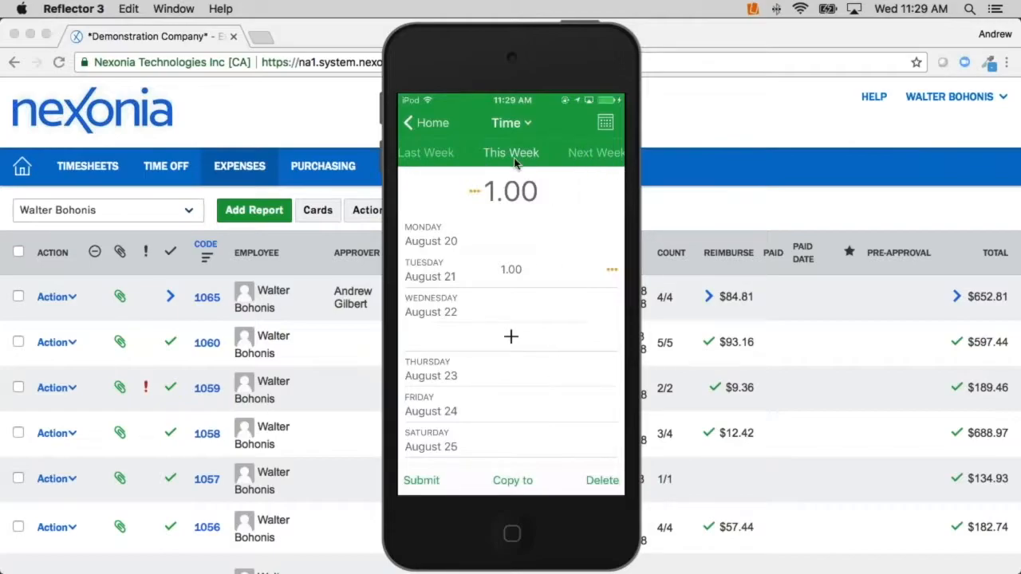
# - Browse back through the weekly timesheets in the mobile app to the week of Jul 23 - Jul 30
pyautogui.click(417, 159)
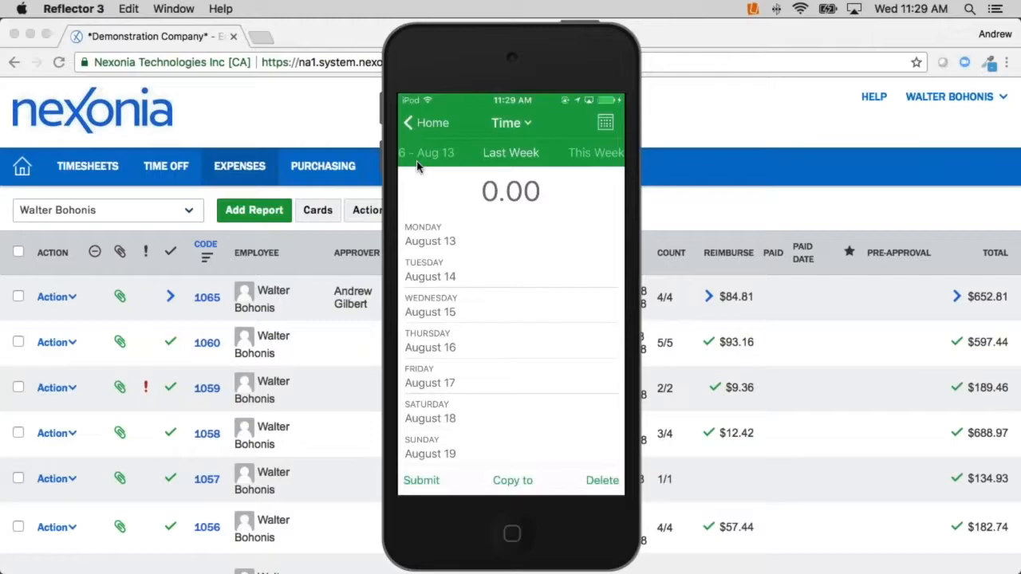
pyautogui.click(416, 163)
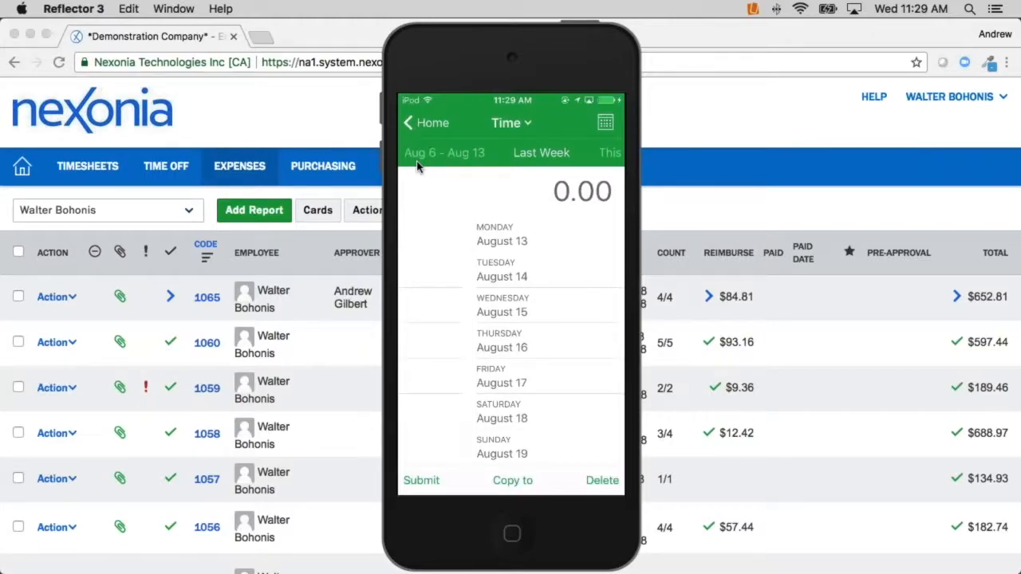
pyautogui.click(416, 163)
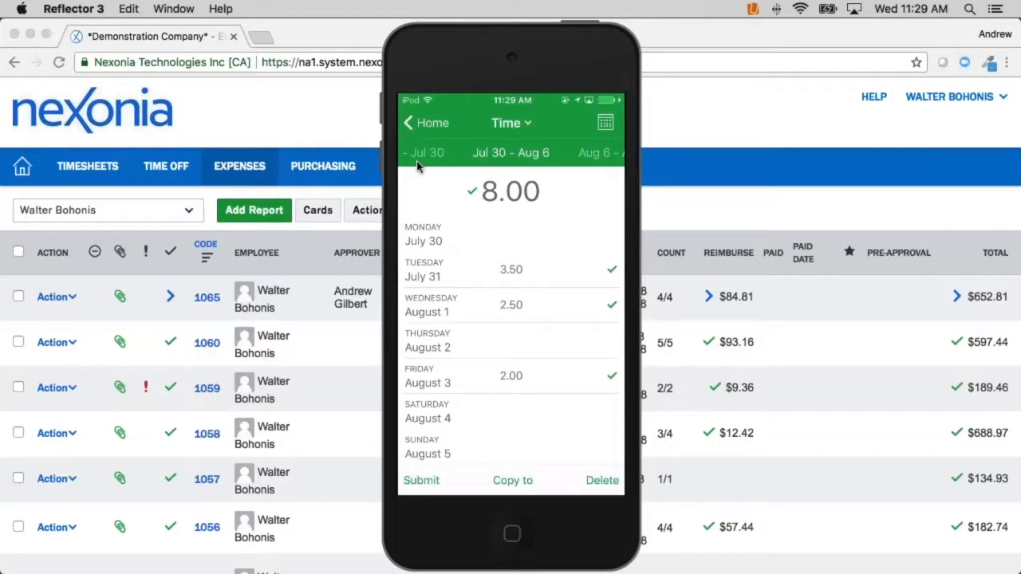
pyautogui.click(416, 164)
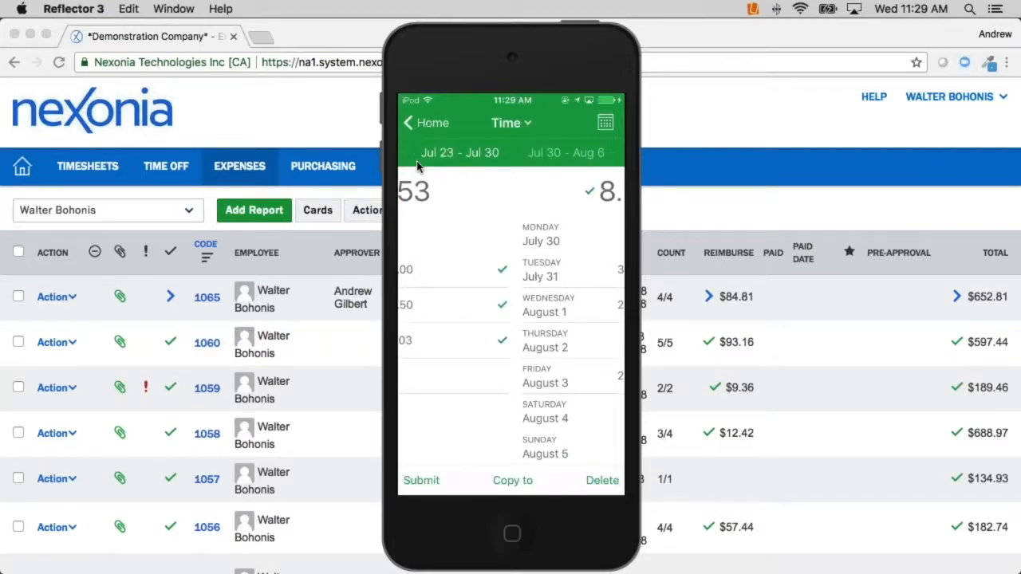
# - Record a time entry for Secondary Customer, Project Beta with the Build task and 2.5 hours
pyautogui.click(416, 164)
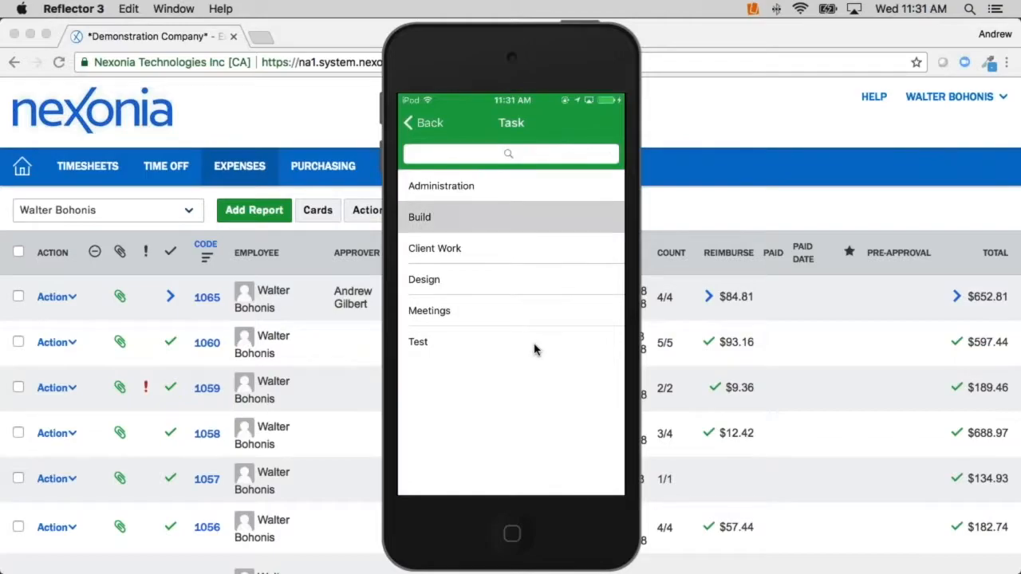
pyautogui.click(535, 305)
pyautogui.write('2.5')
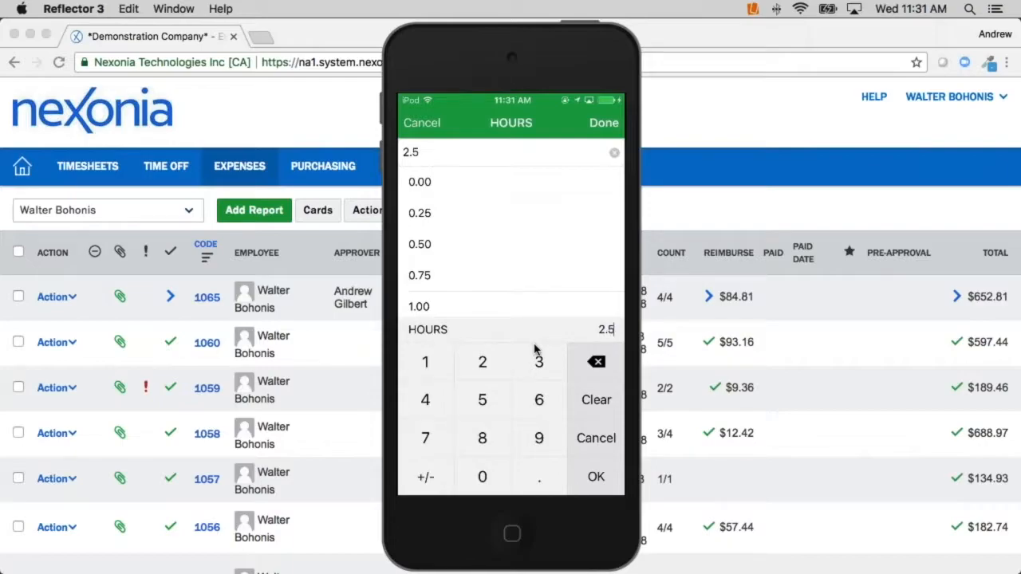
pyautogui.press('Return')
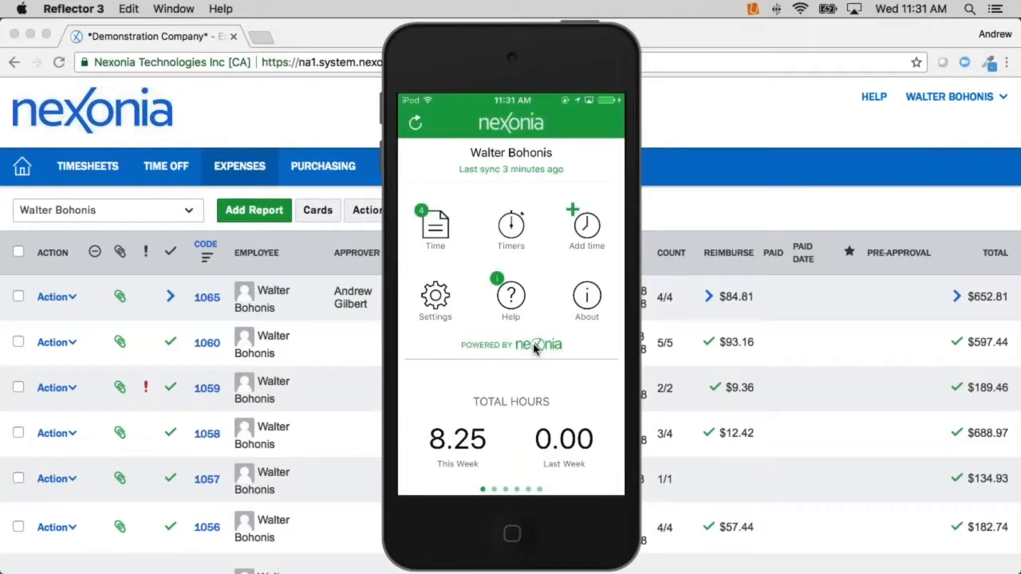
# - Run the Client Work timers for Project Alpha and Project Beta, and stop the Project Alpha timer from the home screen
pyautogui.click(504, 228)
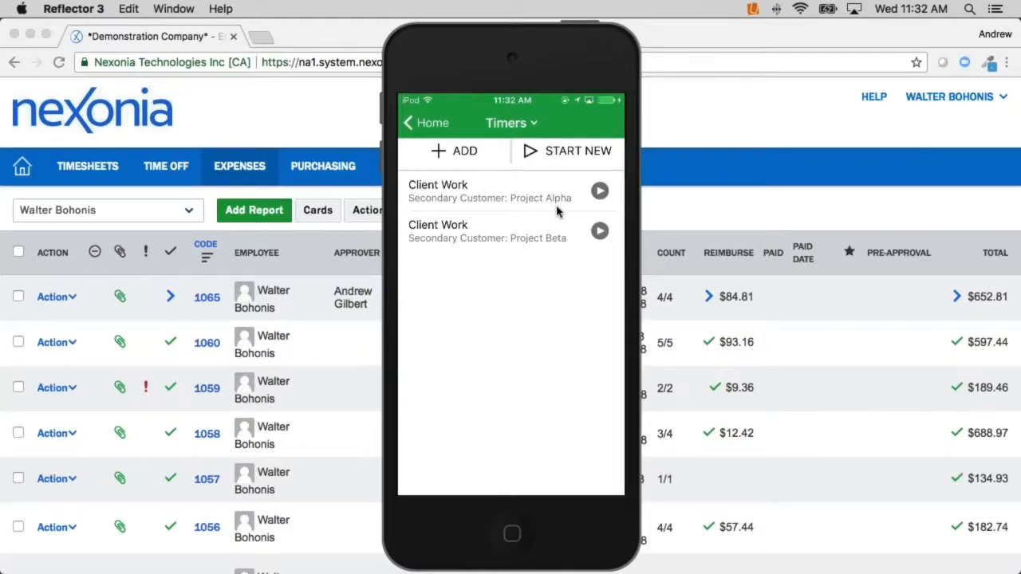
pyautogui.click(599, 192)
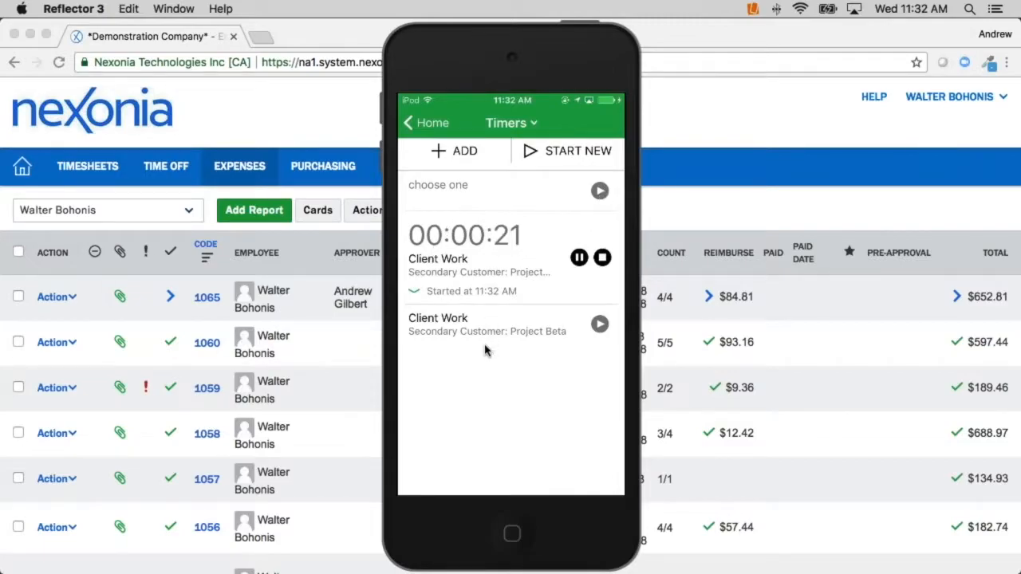
pyautogui.click(598, 325)
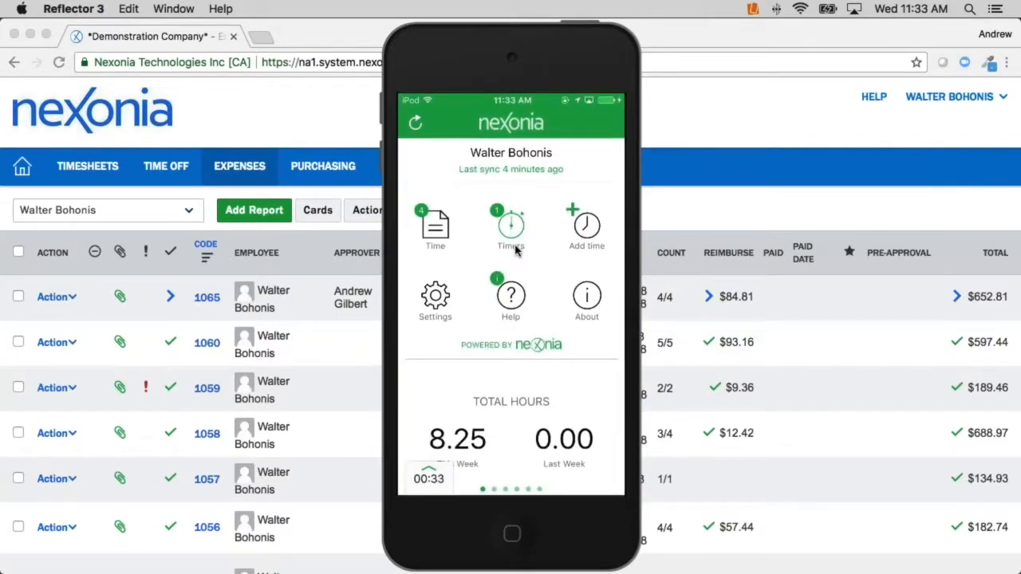
pyautogui.click(428, 486)
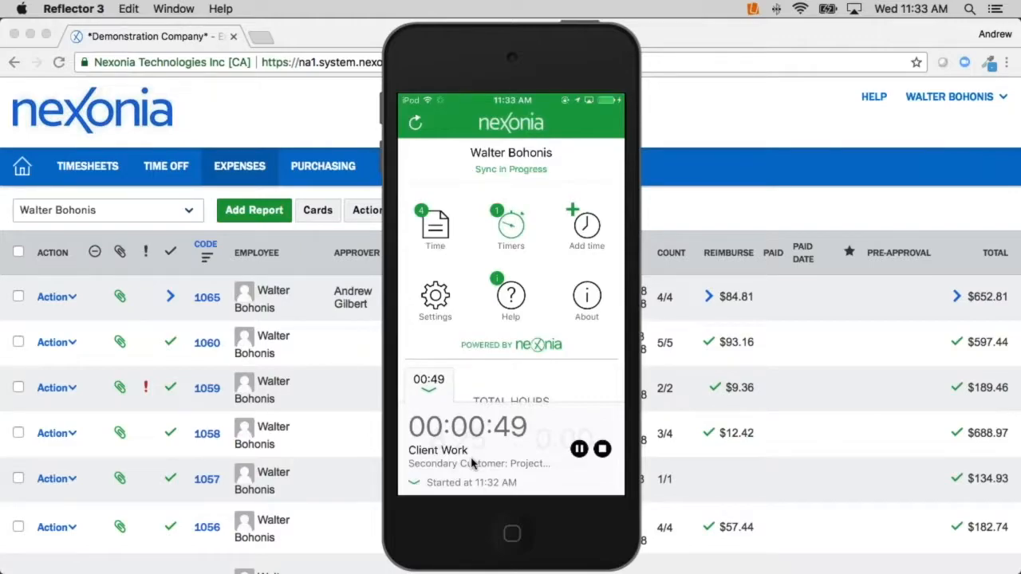
pyautogui.click(602, 450)
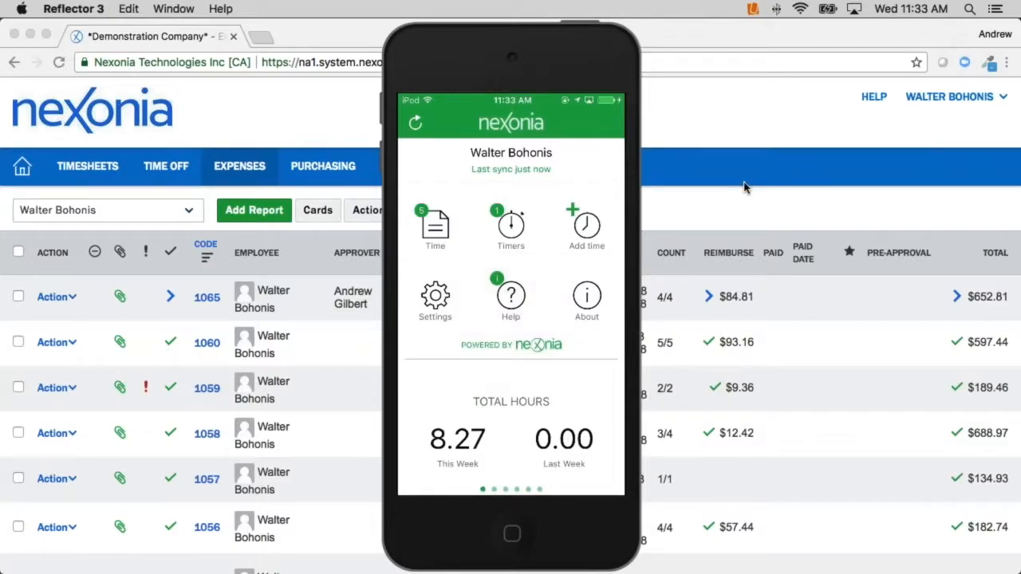
# - Hide the mirrored device, switch to the Nexonia website in Chrome and open the 08/20/2018 - 08/26/2018 timesheet
pyautogui.click(752, 10)
pyautogui.click(838, 95)
pyautogui.click(969, 168)
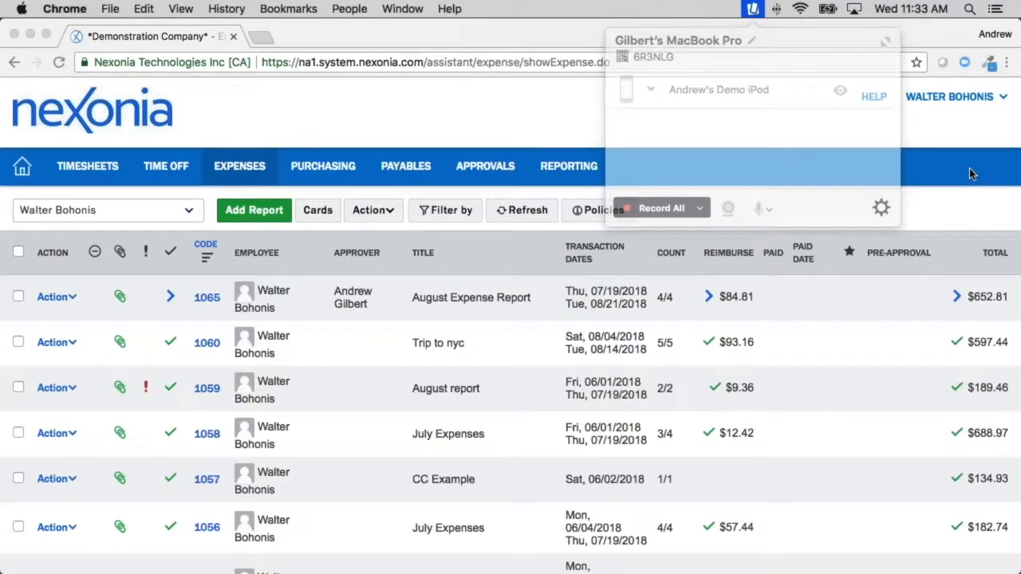
pyautogui.click(60, 180)
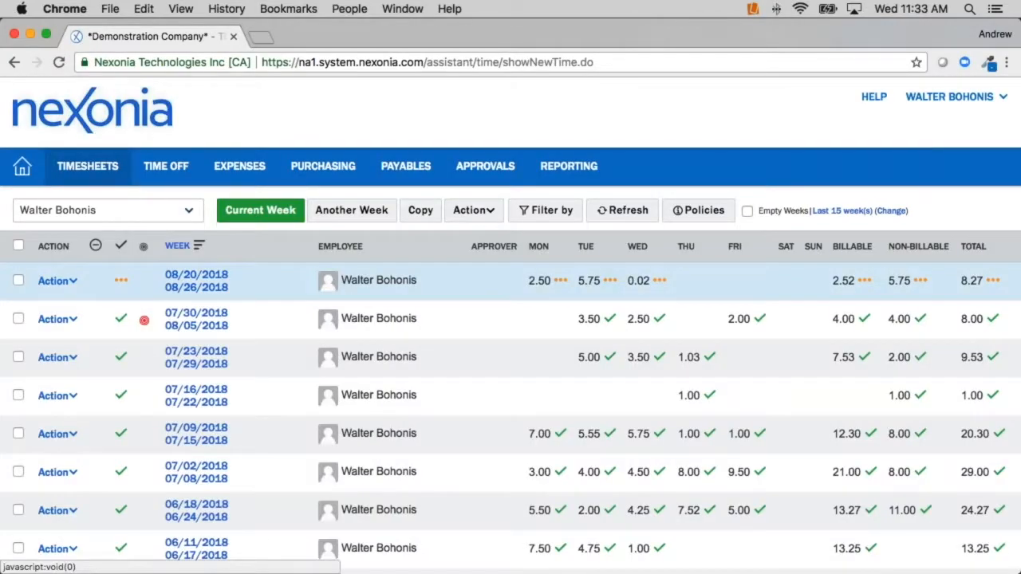
pyautogui.click(203, 292)
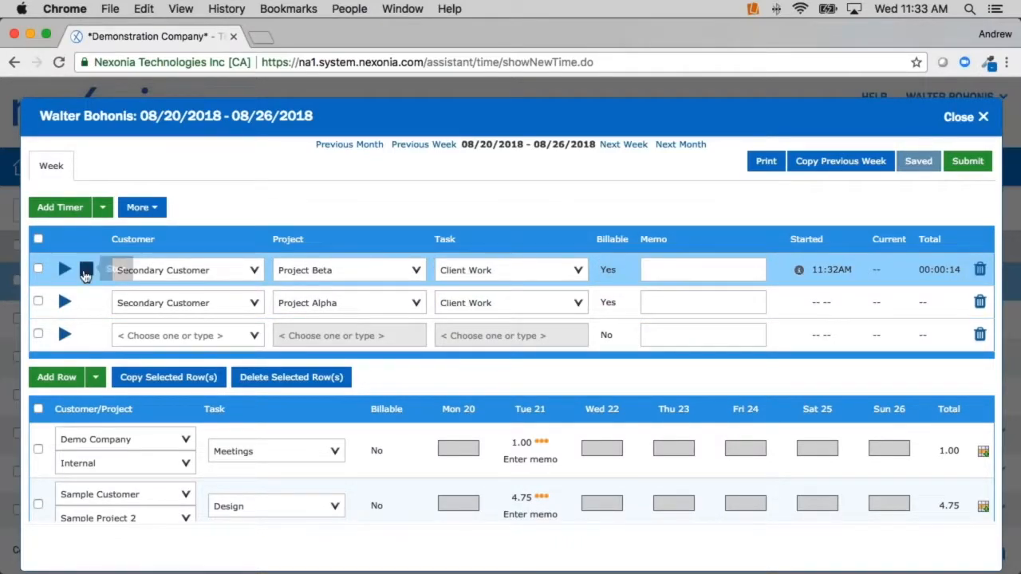
# - Enter 1.00 hour on Wed 22 and on Fri 24 in the Demo Company Internal Meetings row
pyautogui.scroll(-1, 603, 178)
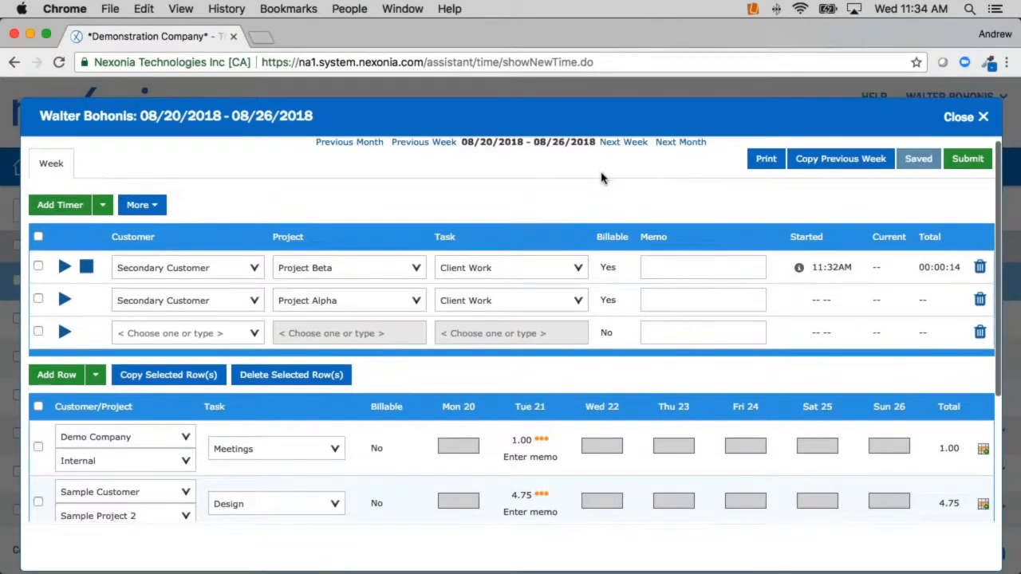
pyautogui.scroll(-5, 603, 178)
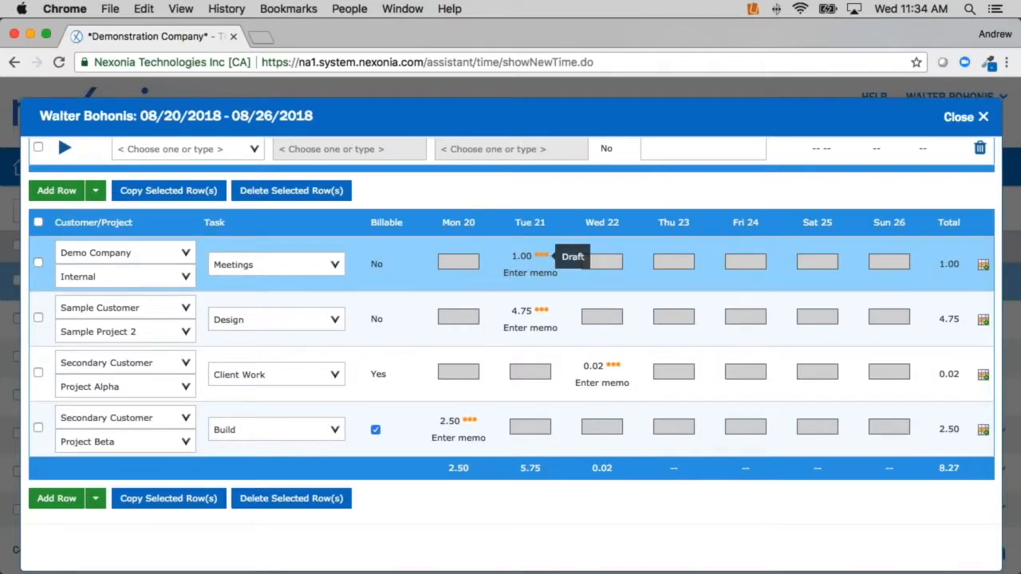
pyautogui.click(611, 264)
pyautogui.write('1.00')
pyautogui.click(742, 260)
pyautogui.write('1.00')
pyautogui.press('Return')
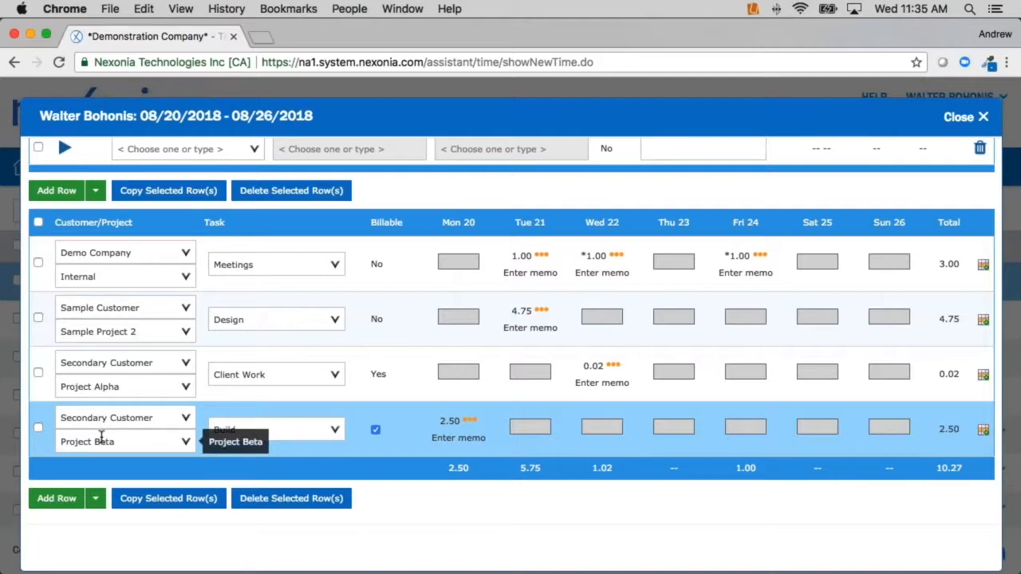
# - Copy the Project Beta Build row and enter 2.5 hours on Mon 20 in the non-billable copy
pyautogui.click(38, 428)
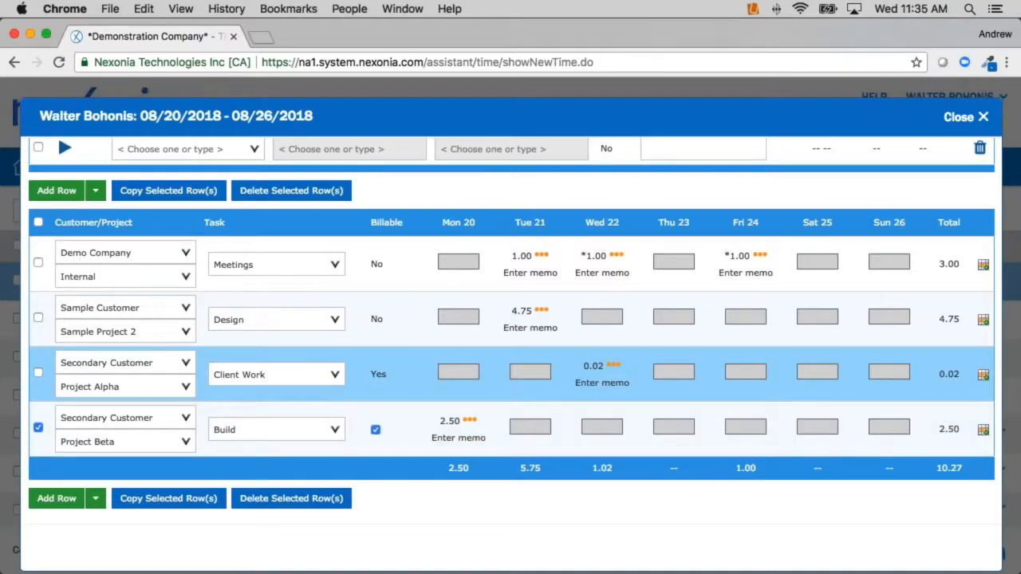
pyautogui.click(168, 191)
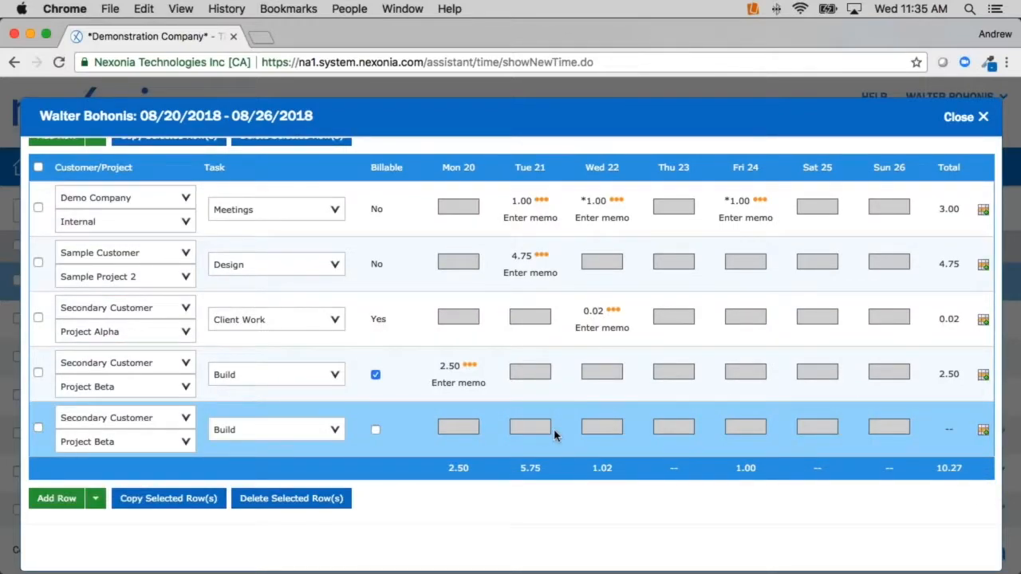
pyautogui.click(459, 428)
pyautogui.write('2.5')
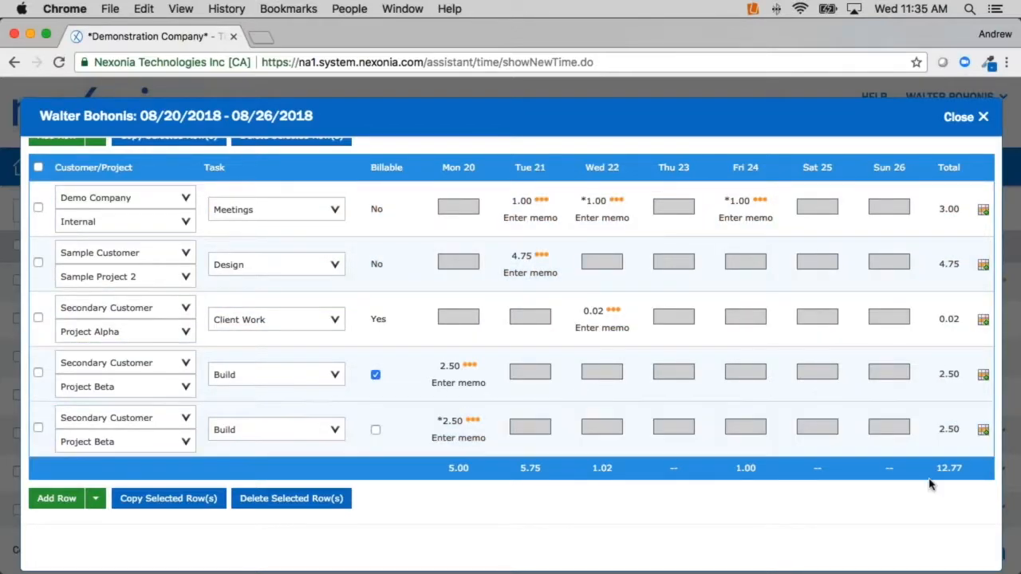
# - Save and close the weekly timesheet
pyautogui.scroll(2, 966, 226)
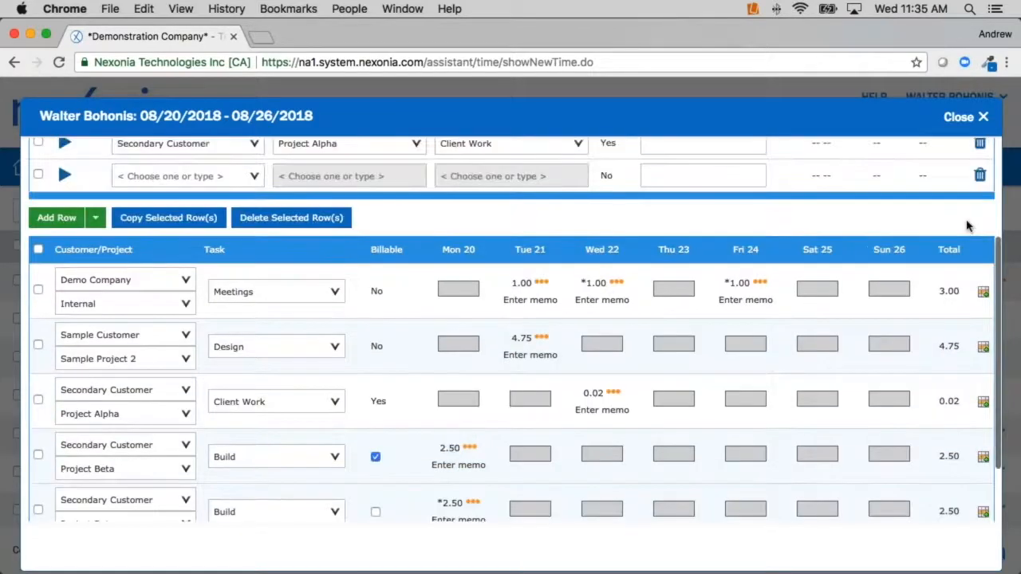
pyautogui.scroll(4, 966, 225)
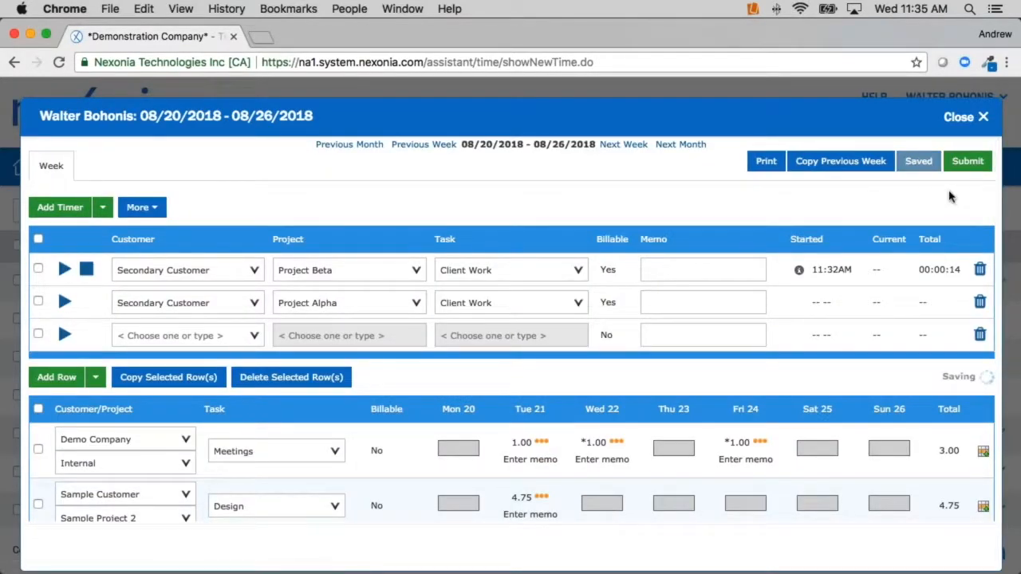
pyautogui.click(974, 117)
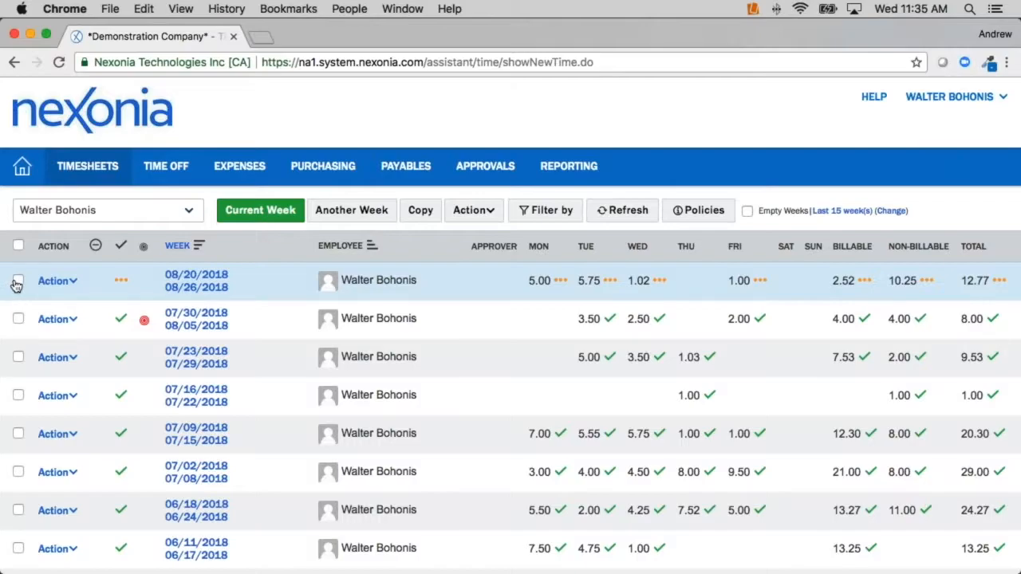
# - Reopen the 08/20/2018 - 08/26/2018 timesheet, submit it for approval and close it
pyautogui.click(223, 276)
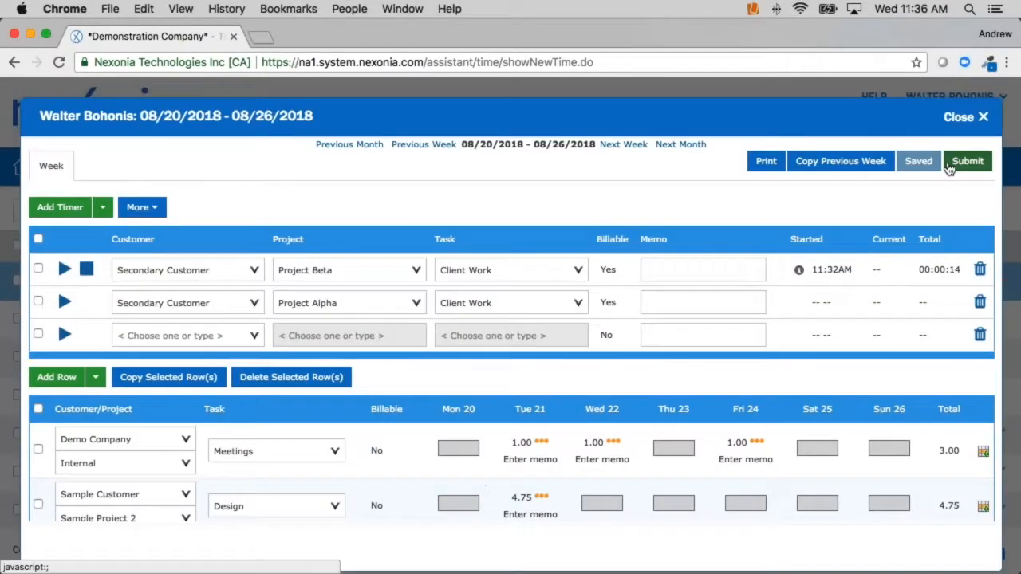
pyautogui.click(963, 163)
pyautogui.click(648, 151)
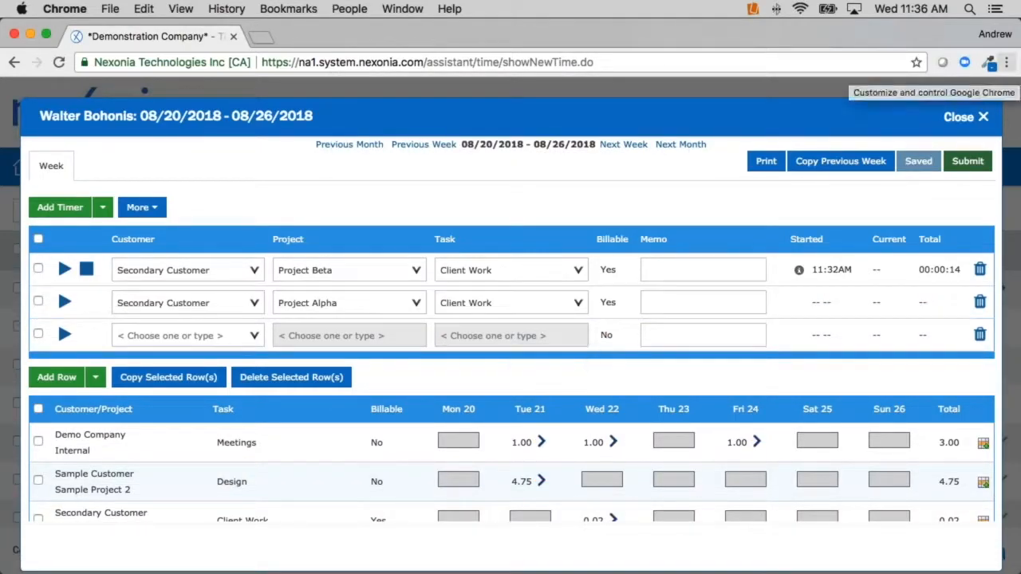
pyautogui.click(983, 120)
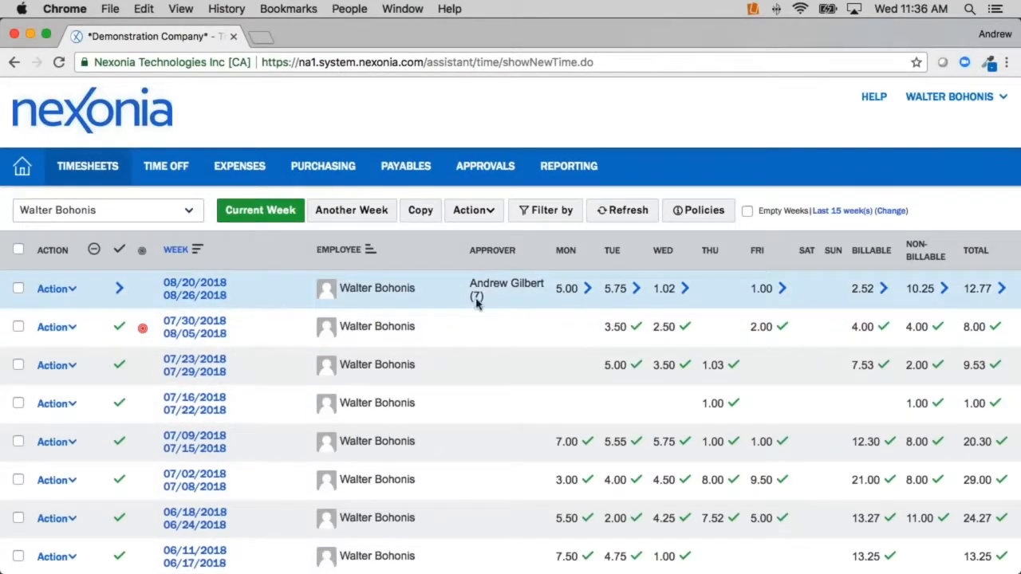
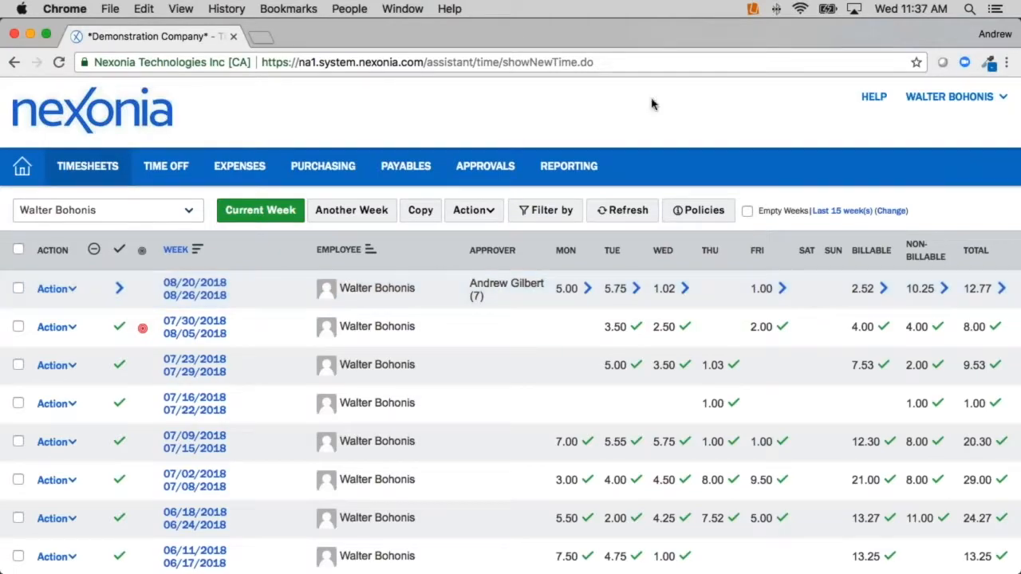
# - Switch back to the mirrored mobile app in Reflector 3 and open the August Expense Report awaiting approval
pyautogui.click(752, 8)
pyautogui.click(839, 90)
pyautogui.click(295, 124)
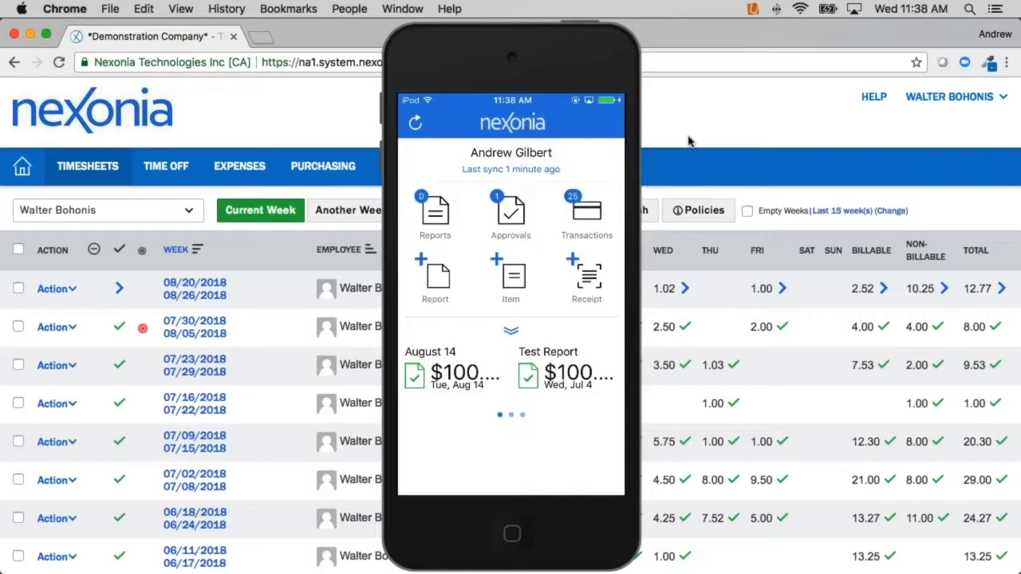
pyautogui.click(514, 250)
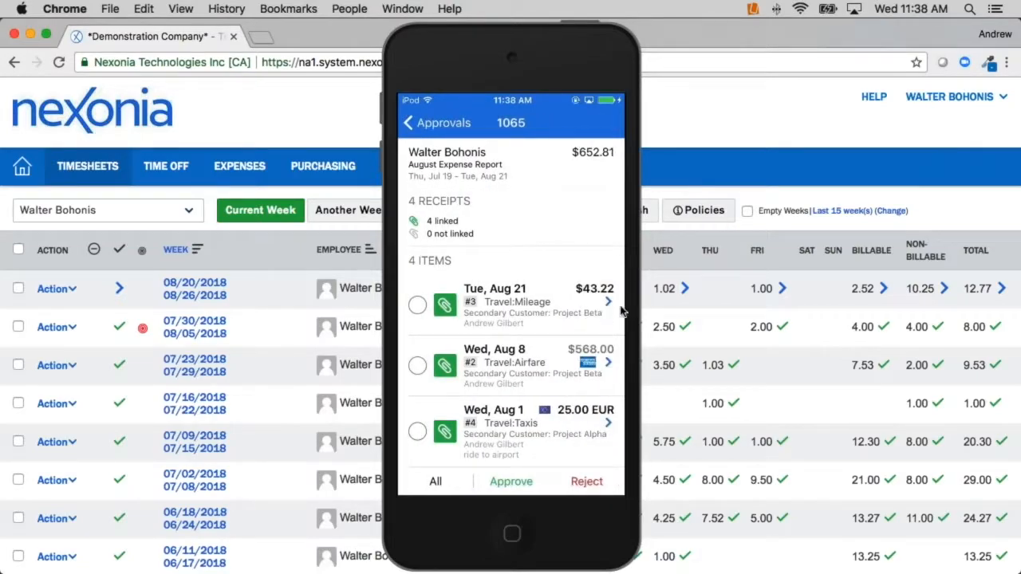
# - Review the details of the Travel:Mileage item and move on to the report's next item
pyautogui.click(456, 330)
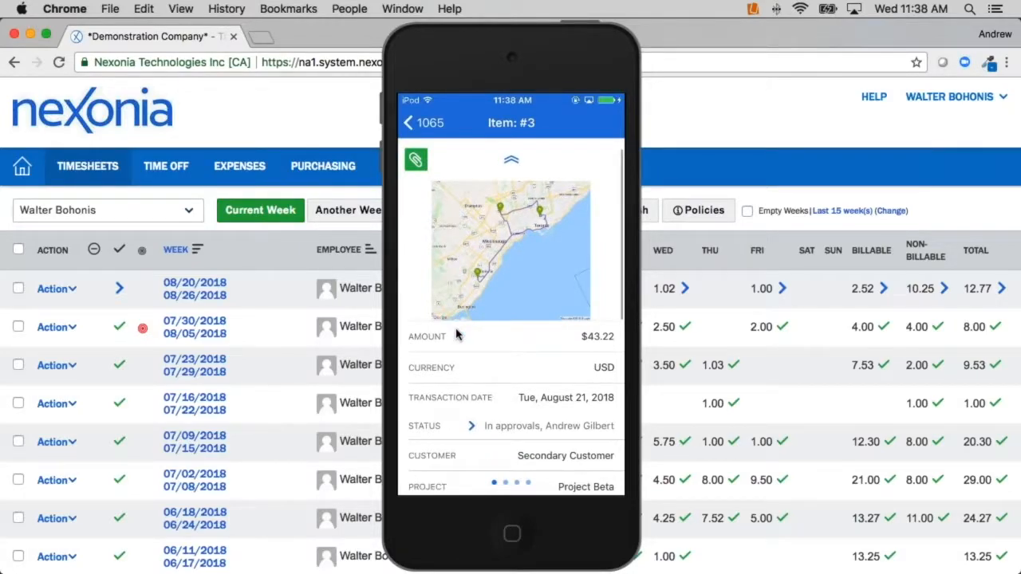
pyautogui.scroll(-8, 456, 335)
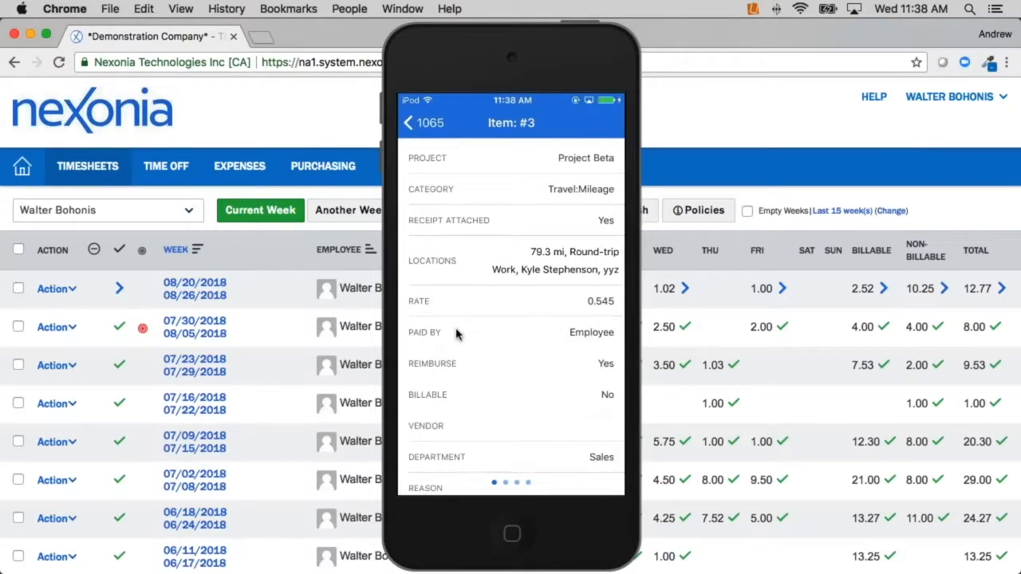
pyautogui.scroll(8, 456, 335)
pyautogui.hscroll(4, 456, 334)
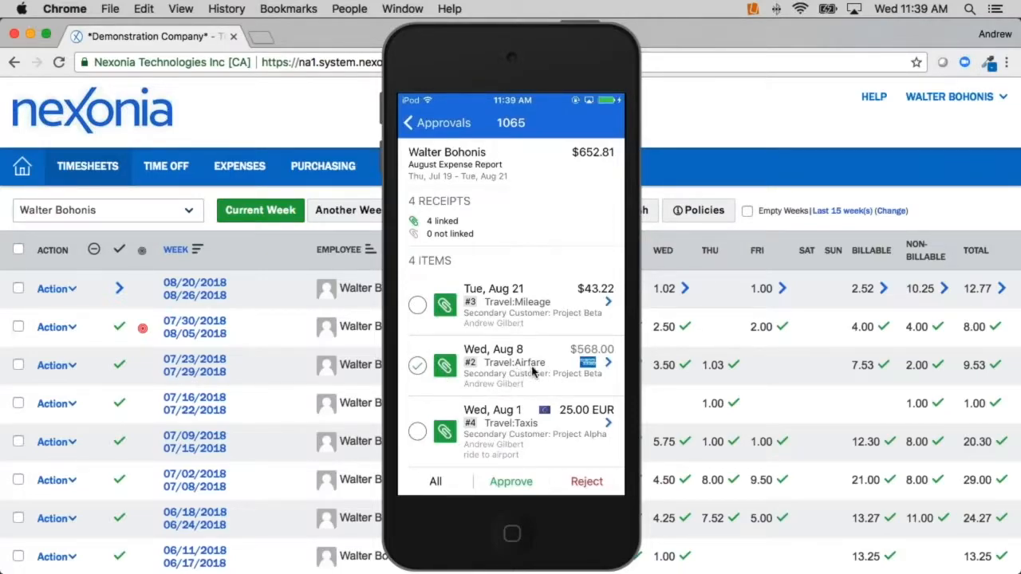
# - Reject the Aug 8 Travel:Airfare item with the comment "Incorrect receipt" and, on a second line, "Please fix!"
pyautogui.click(591, 492)
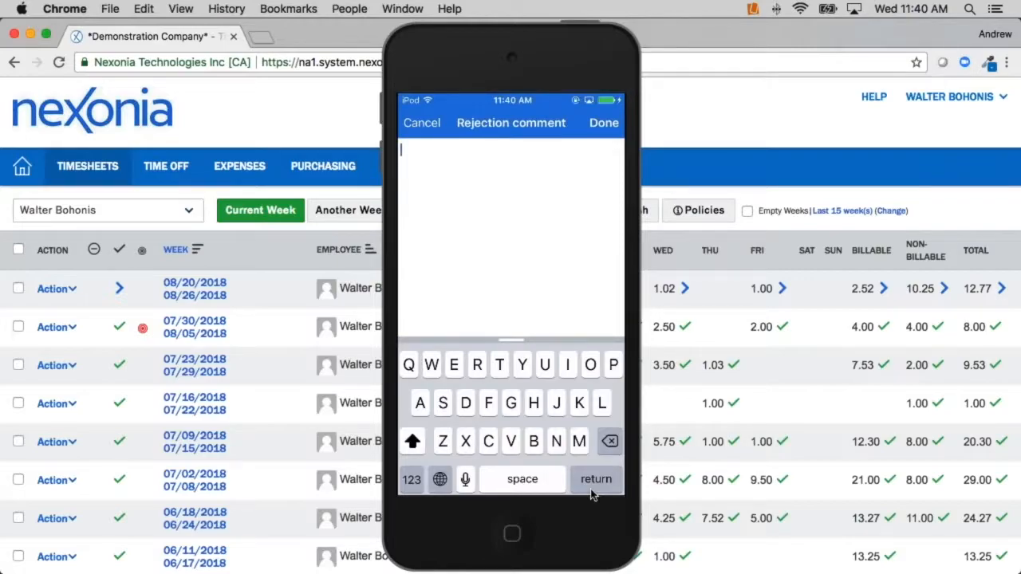
pyautogui.write('Incor')
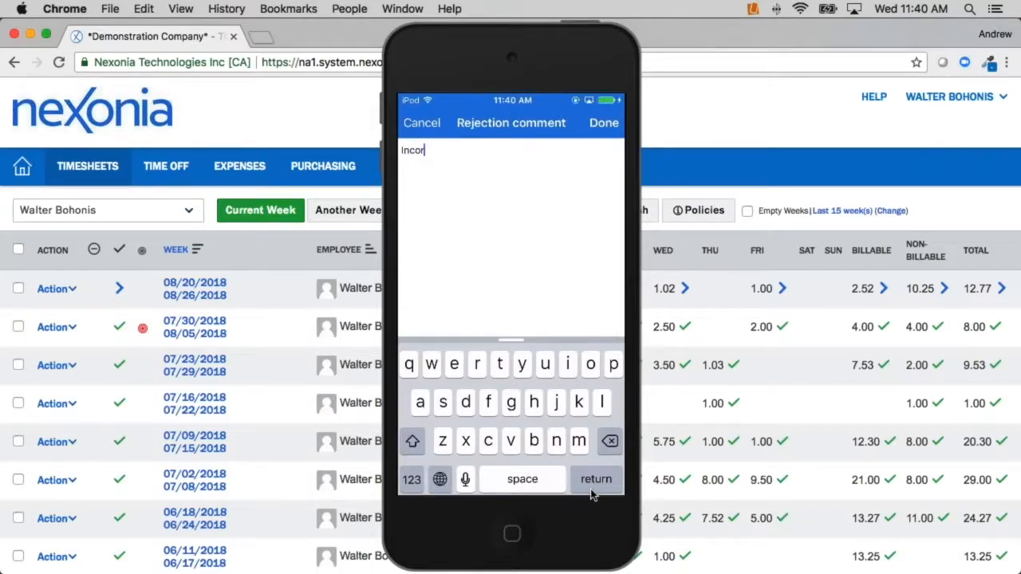
pyautogui.write('rect receipt')
pyautogui.press('Return')
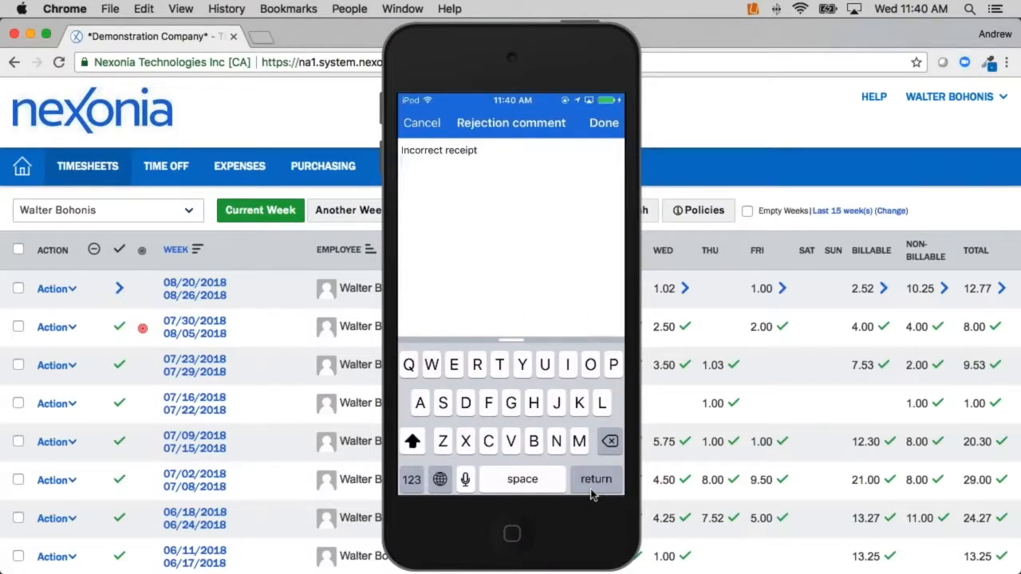
pyautogui.write('Pleas')
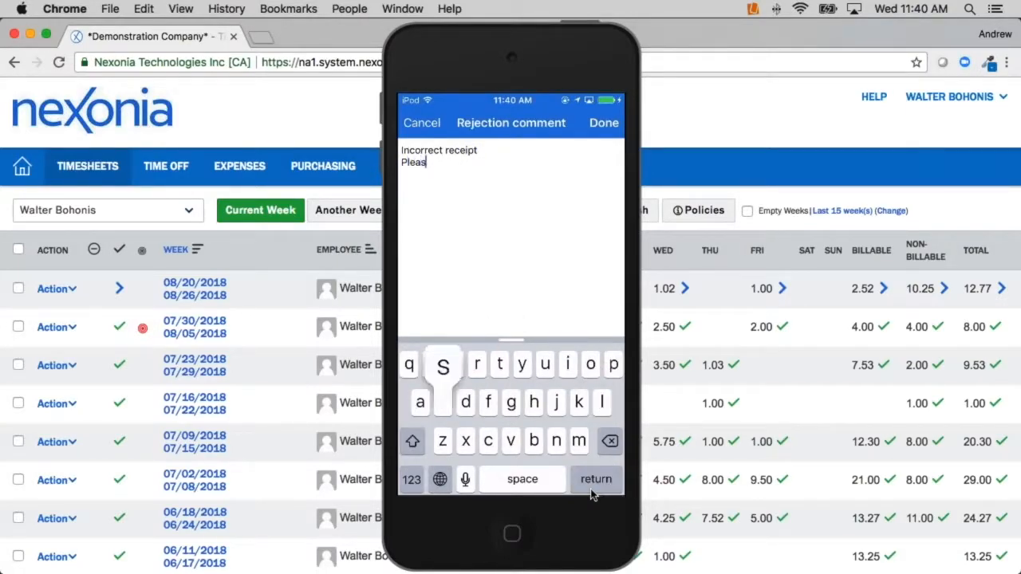
pyautogui.write('e fix!')
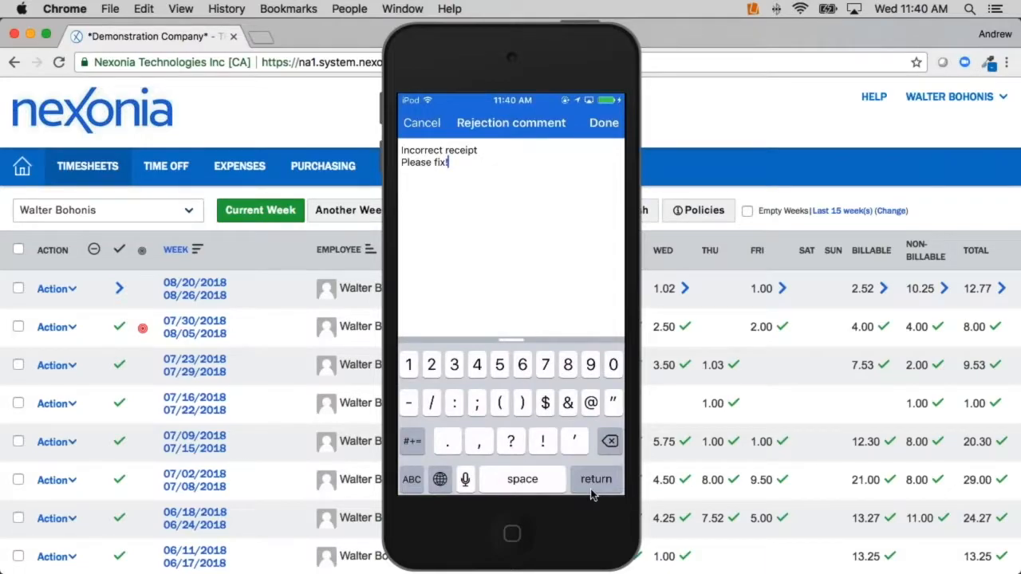
pyautogui.click(603, 123)
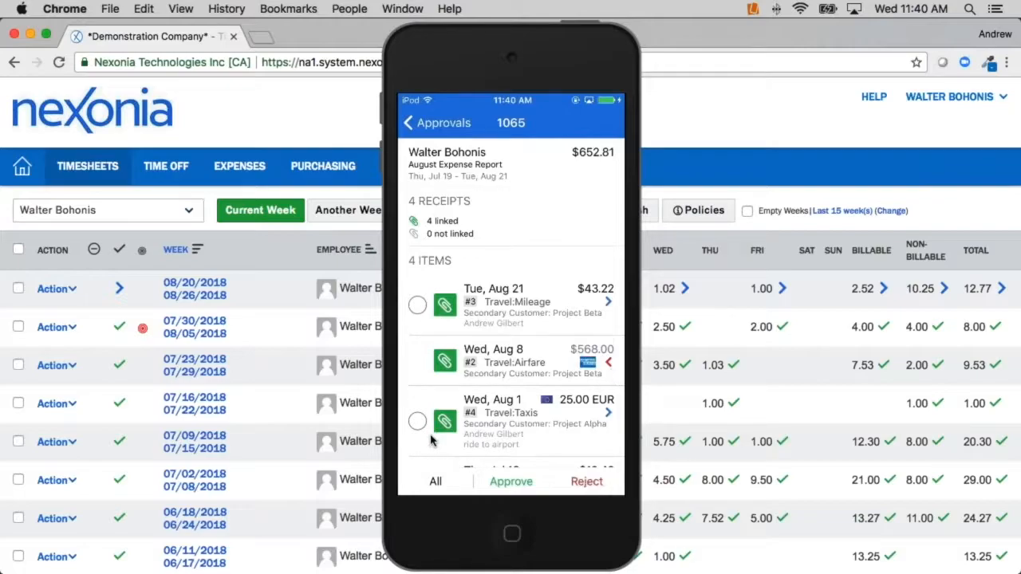
# - Approve all remaining items of the August Expense Report and hide the mirrored iPod in Reflector 3
pyautogui.click(435, 487)
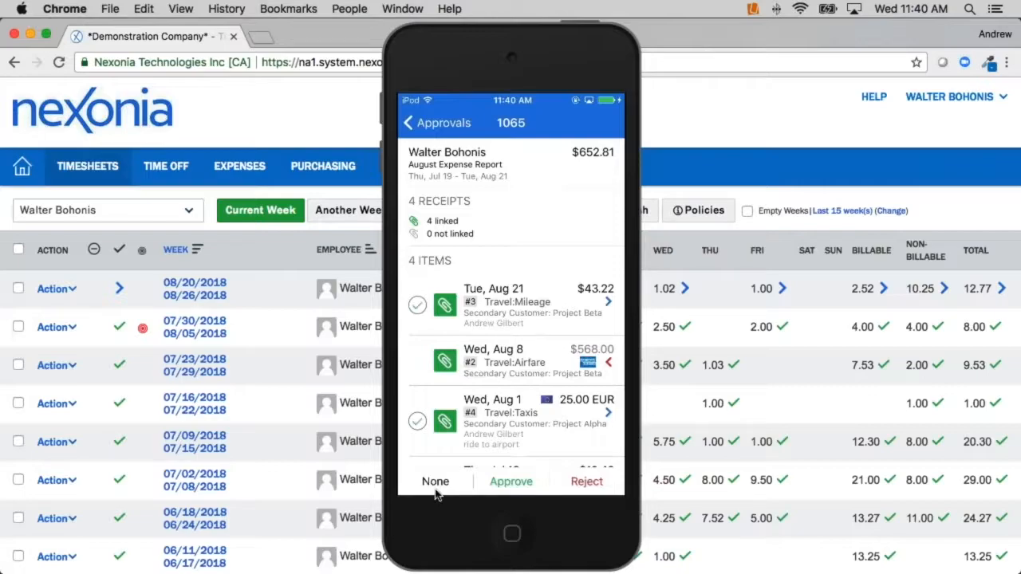
pyautogui.click(515, 492)
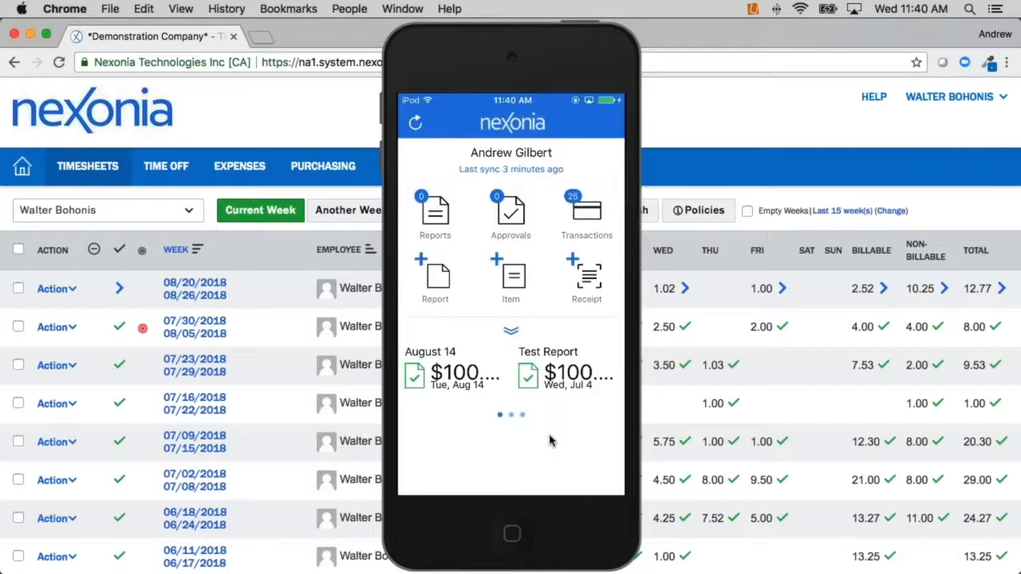
pyautogui.click(753, 9)
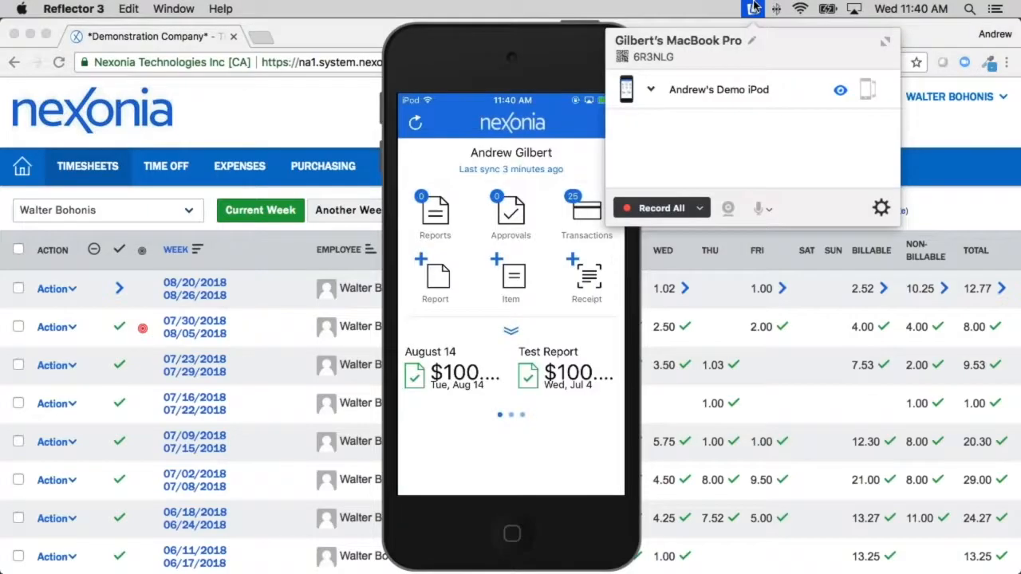
pyautogui.click(840, 90)
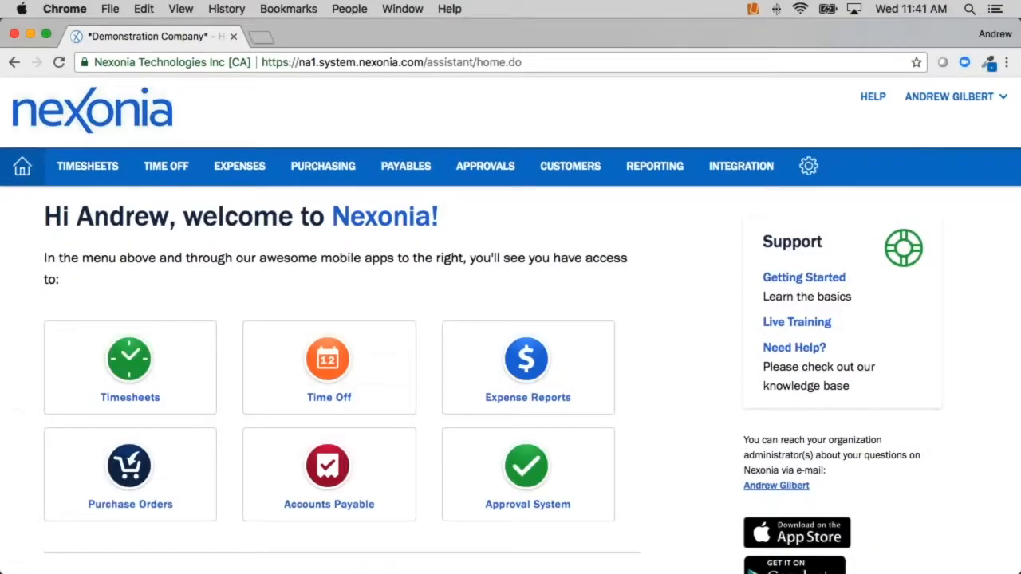
# - Open the 08/20/2018 - 08/26/2018 timesheet awaiting approval on the Nexonia website
pyautogui.click(479, 167)
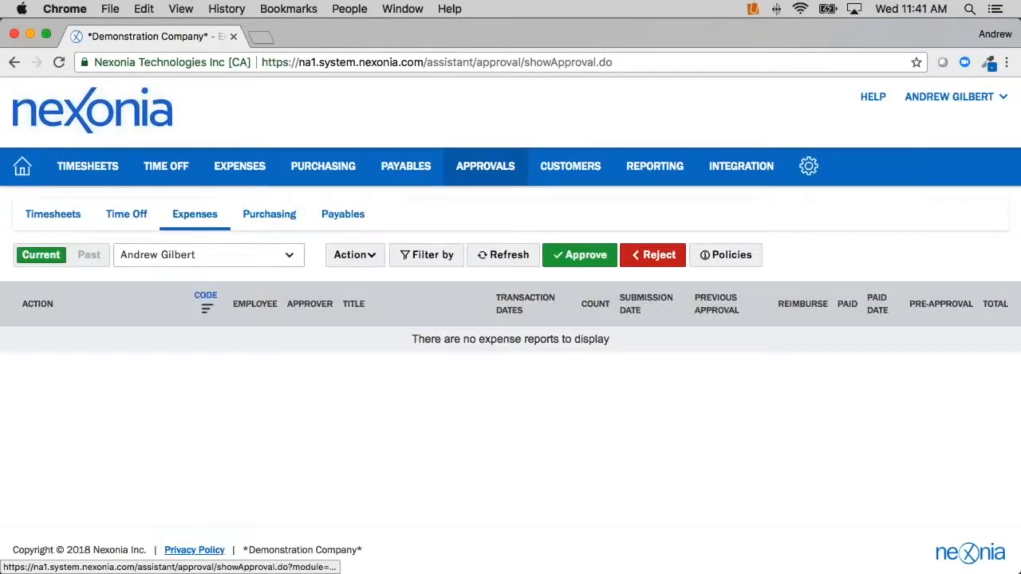
pyautogui.click(52, 215)
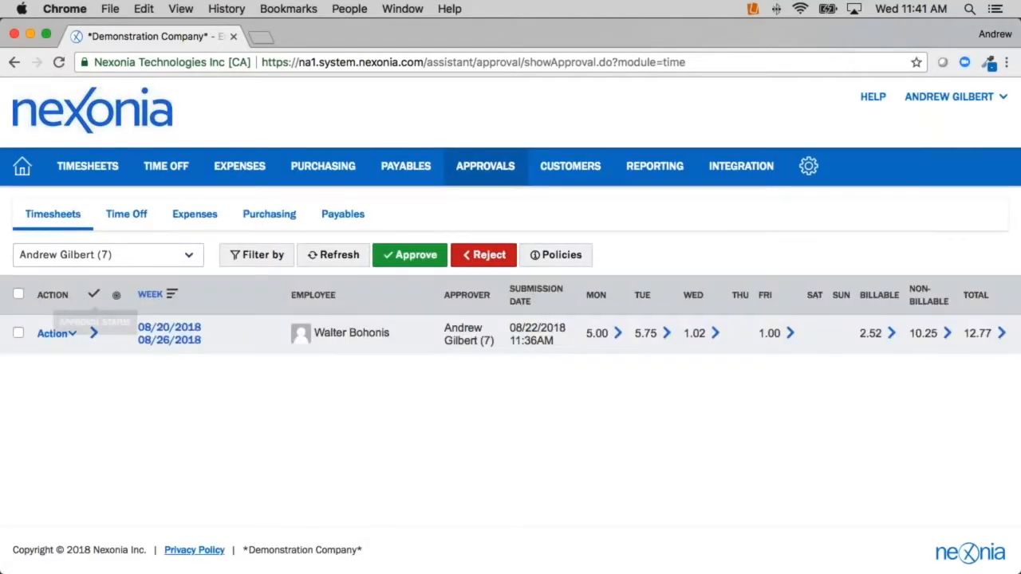
pyautogui.click(171, 341)
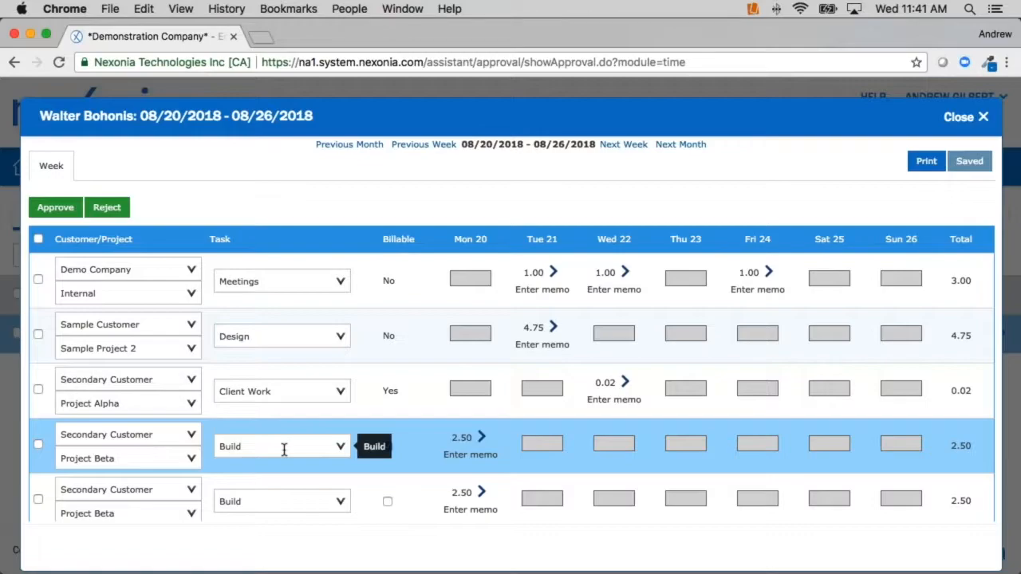
# - Reject the non-billable Project Beta Build row with the comment "please add notes as to why its non-billable"
pyautogui.scroll(-1, 284, 450)
pyautogui.scroll(-3, 283, 449)
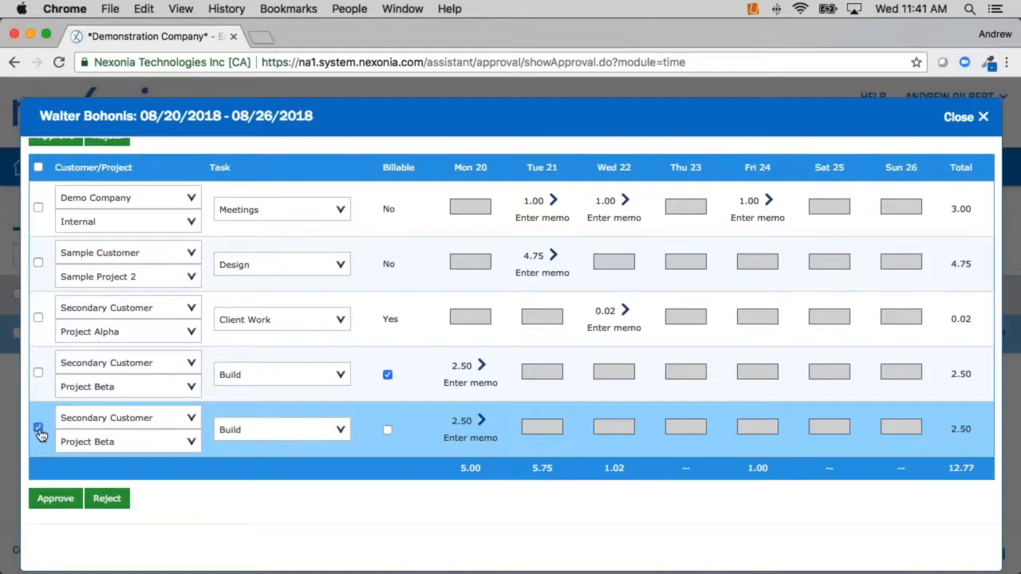
pyautogui.click(38, 429)
pyautogui.click(107, 499)
pyautogui.click(647, 151)
pyautogui.write('please ad')
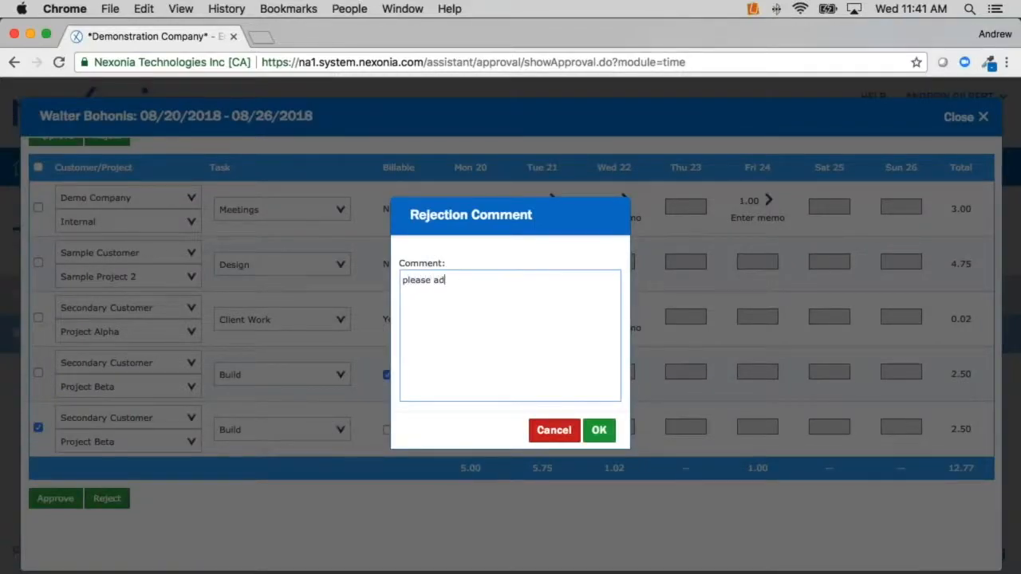
pyautogui.write('d notes as to why its n')
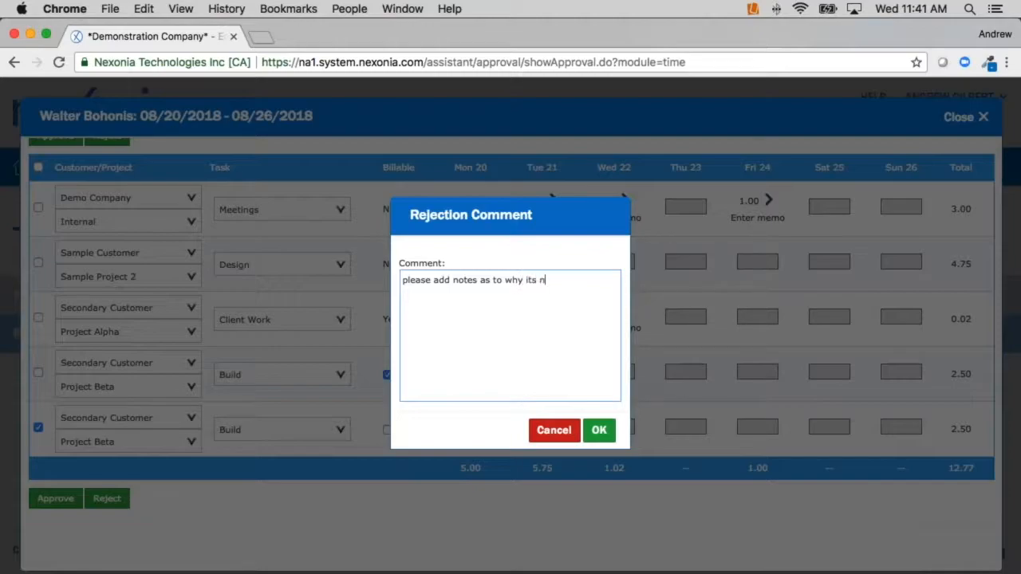
pyautogui.write('on-billable')
pyautogui.click(599, 430)
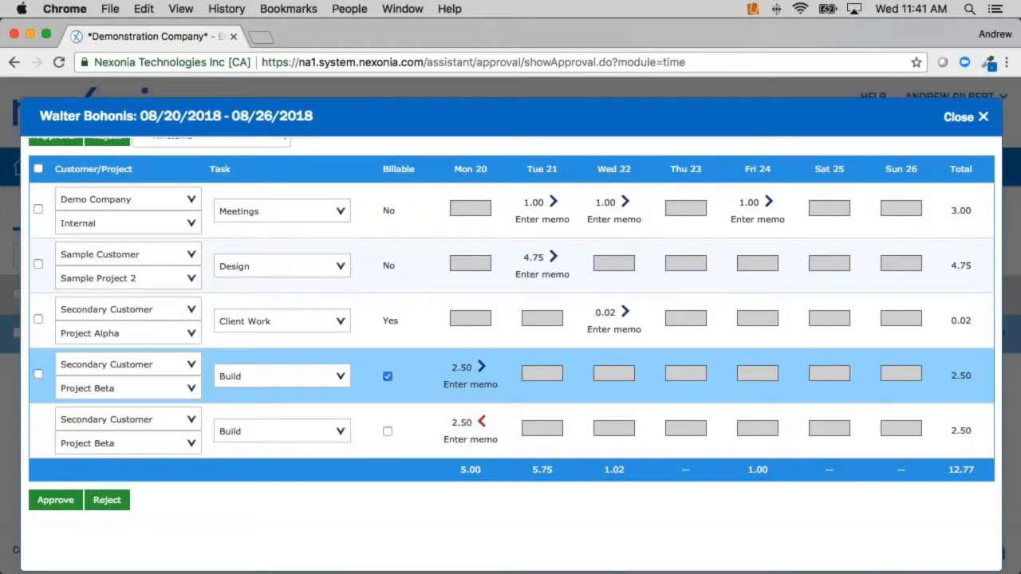
# - Select all remaining rows of the timesheet and approve them
pyautogui.click(37, 169)
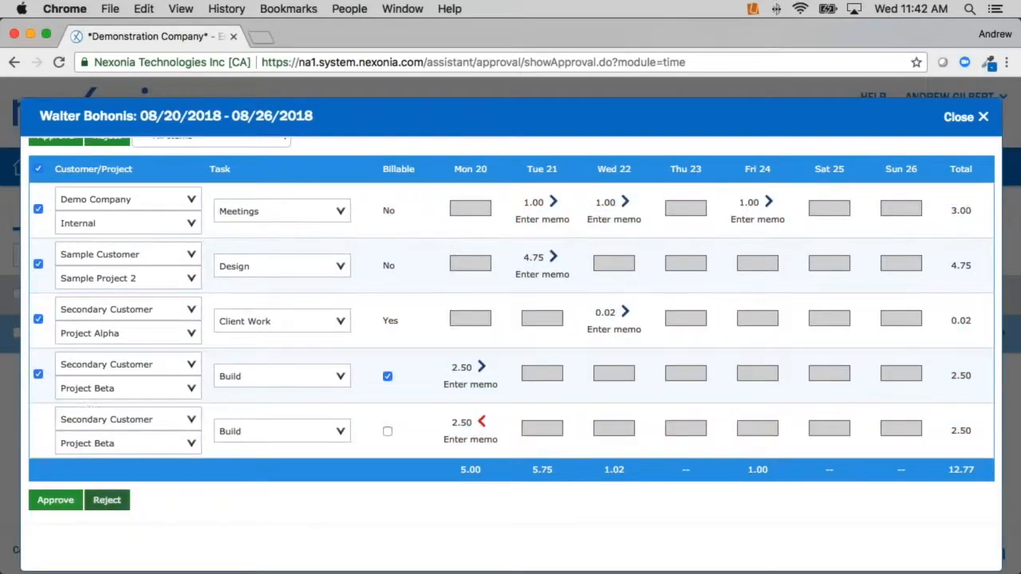
pyautogui.click(55, 500)
pyautogui.click(647, 149)
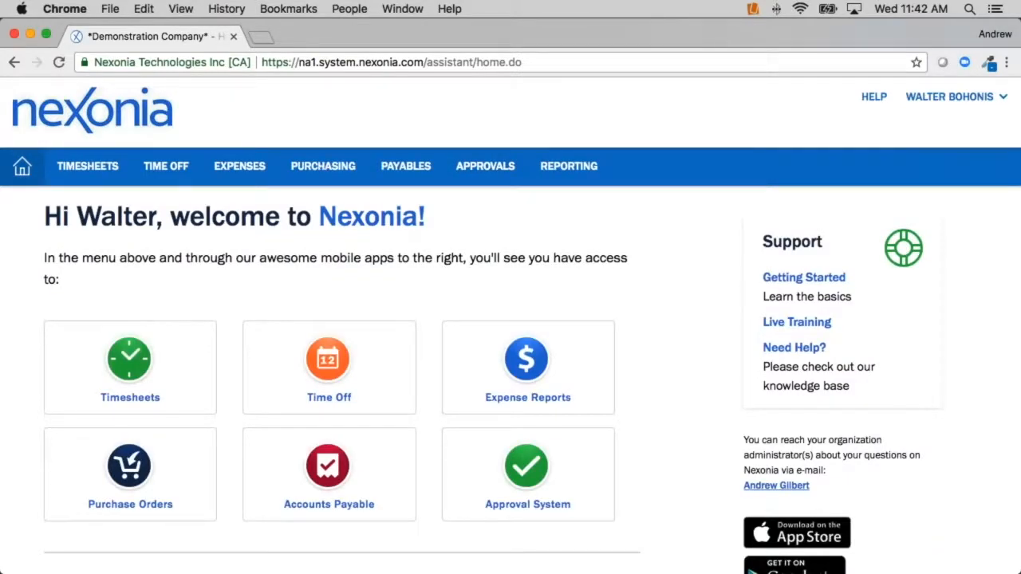
# - In the employee's account, open the 08/20/2018 - 08/26/2018 timesheet, open the rejected Build row's Monday memo and close the timesheet
pyautogui.click(119, 181)
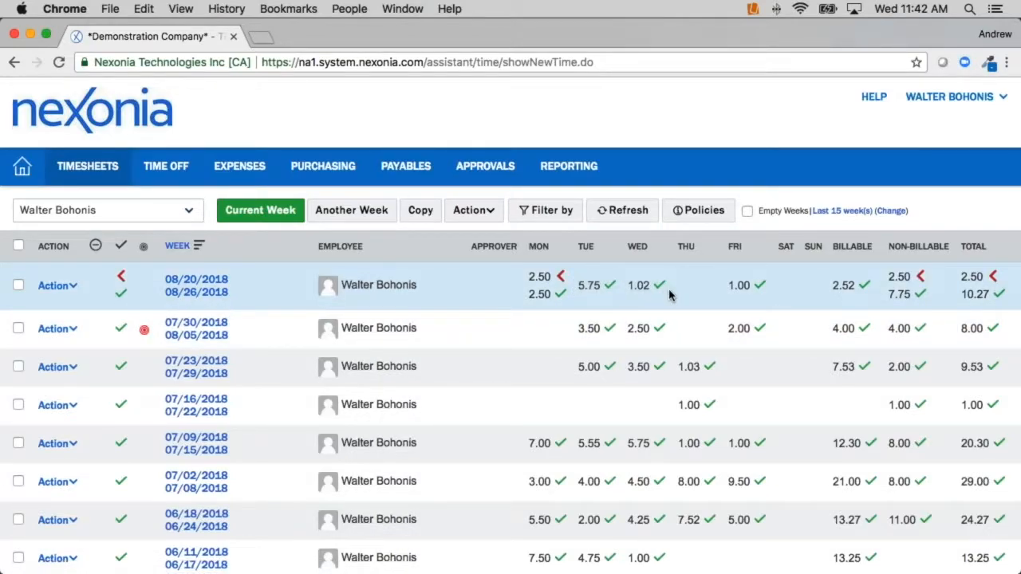
pyautogui.click(195, 298)
pyautogui.scroll(-3, 571, 299)
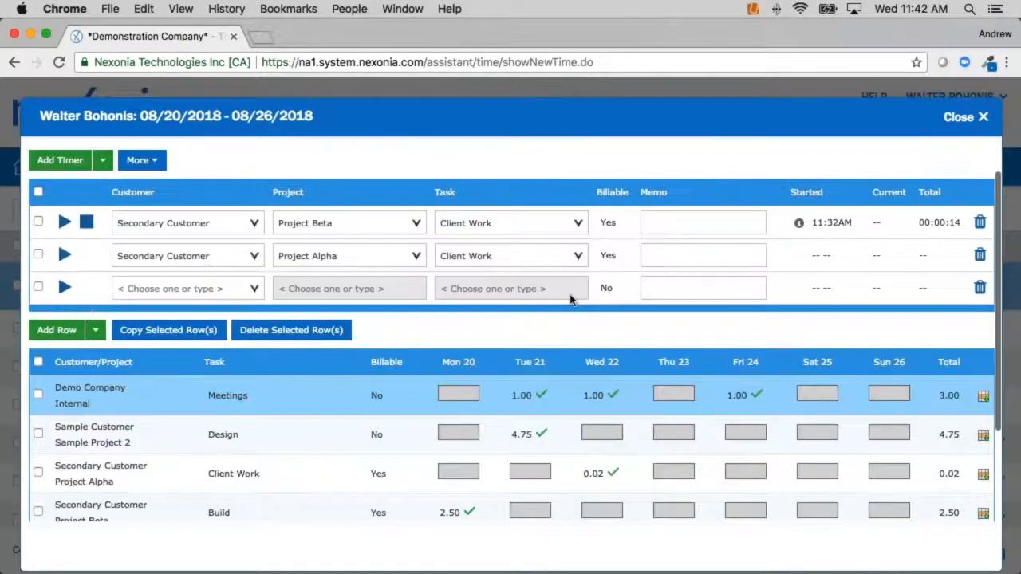
pyautogui.scroll(-1, 568, 318)
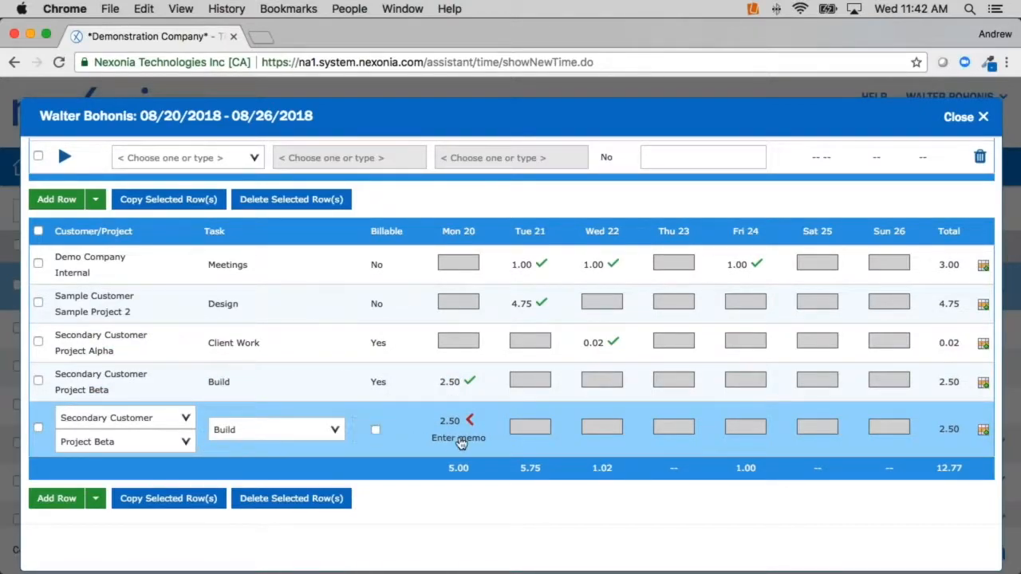
pyautogui.click(460, 439)
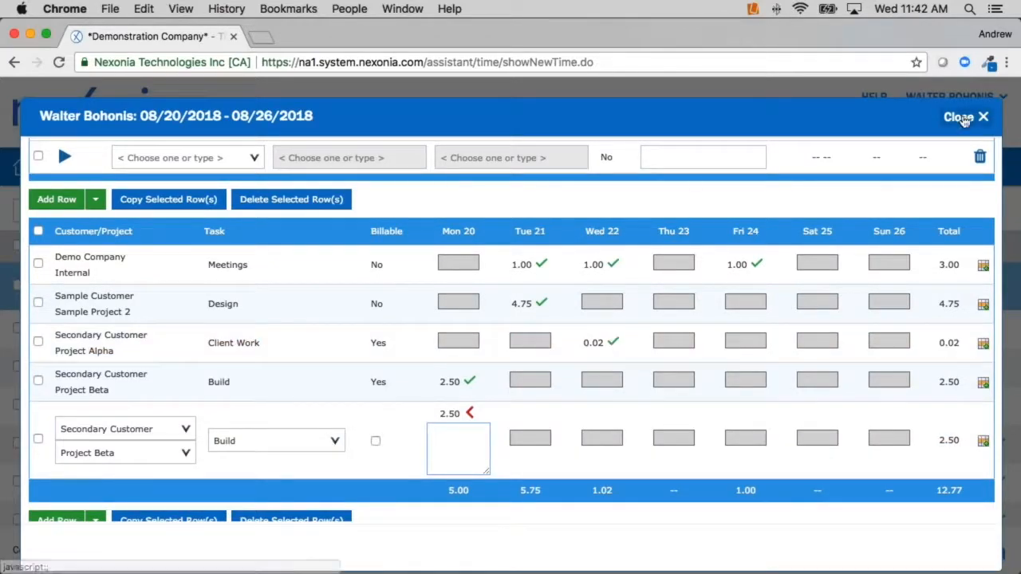
pyautogui.click(964, 117)
# - Open the August Expense Report, review the details of the Travel:Meals item and close the item without saving
pyautogui.click(239, 170)
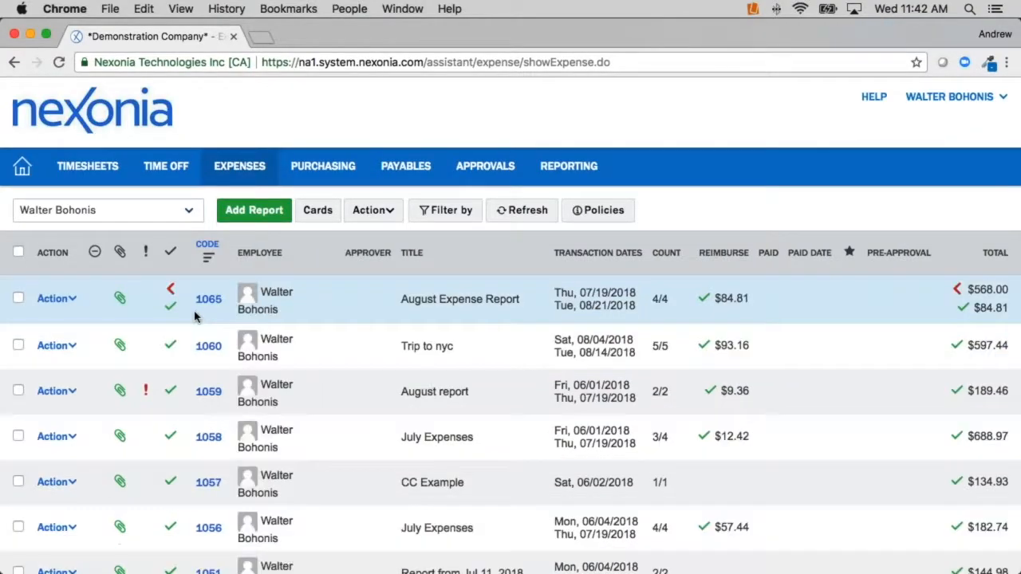
pyautogui.click(209, 304)
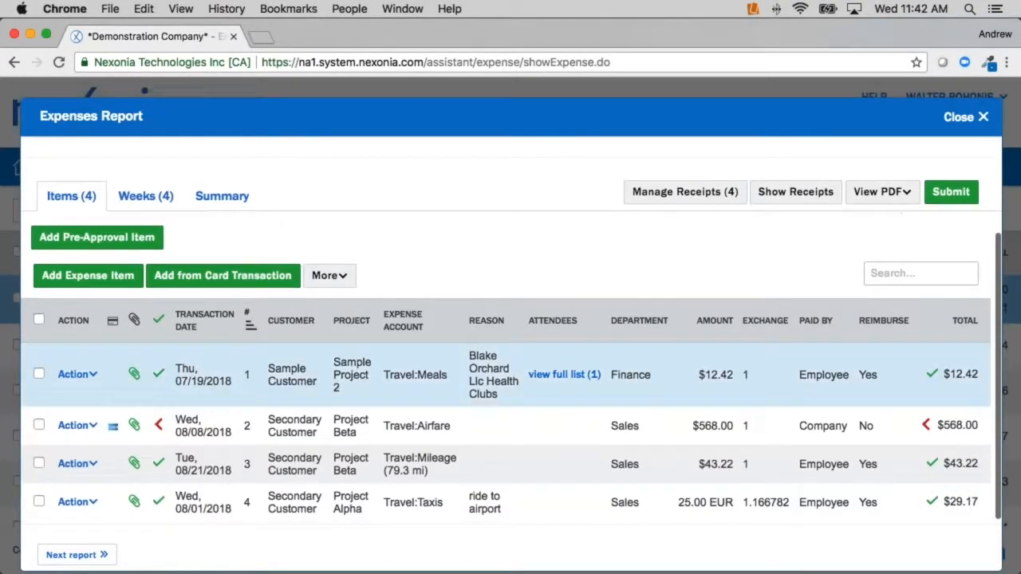
pyautogui.click(217, 388)
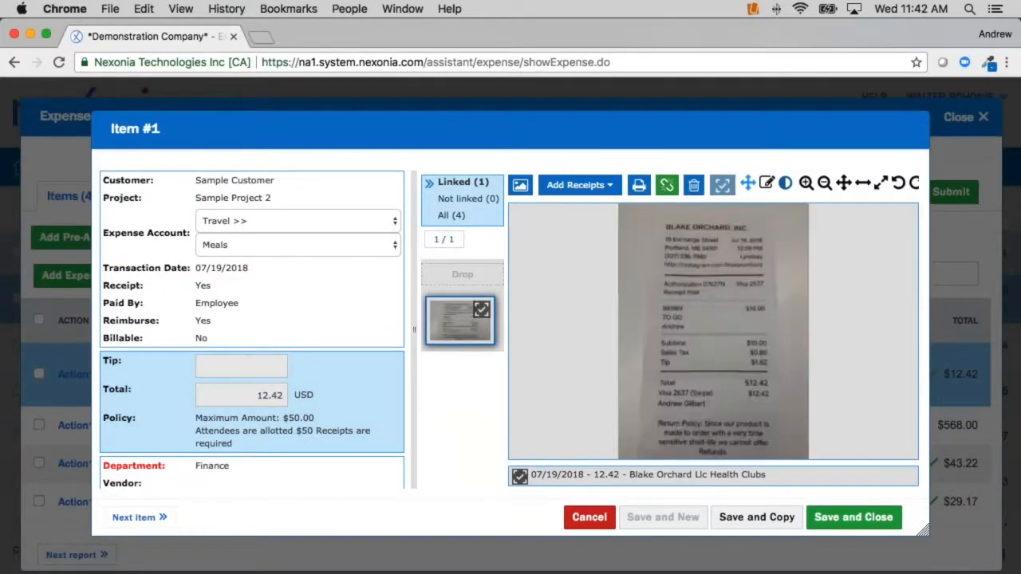
pyautogui.scroll(-2, 251, 330)
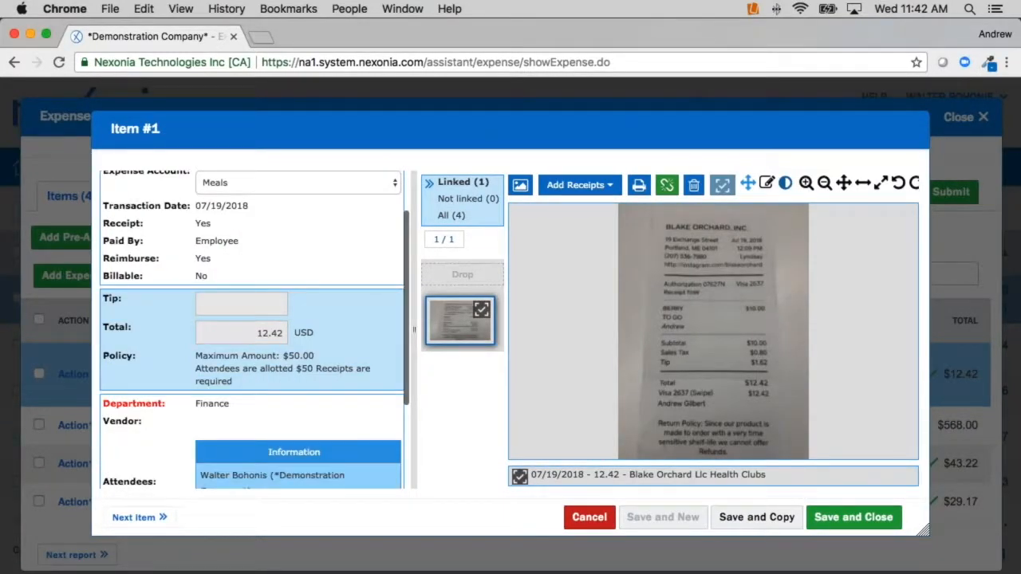
pyautogui.scroll(-6, 255, 479)
pyautogui.click(589, 520)
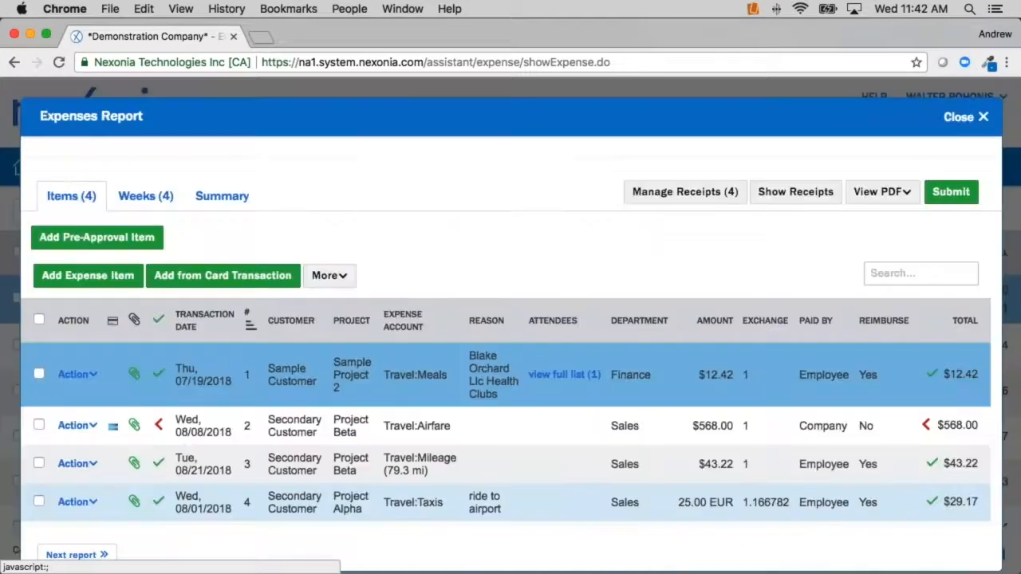
# - Review the details and receipt of the rejected Travel:Airfare item without saving, and close the expense report
pyautogui.click(203, 425)
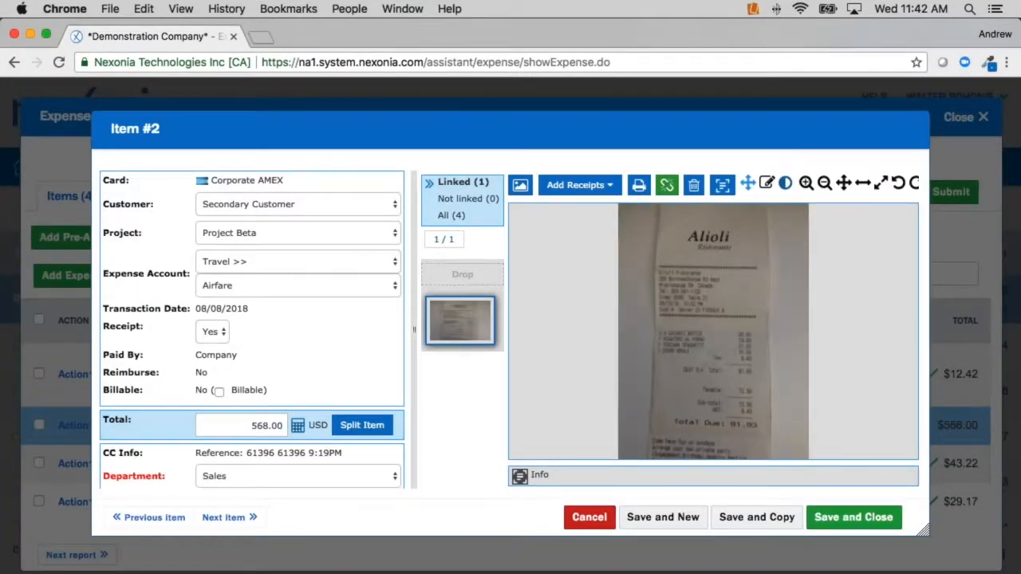
pyautogui.scroll(-1, 331, 378)
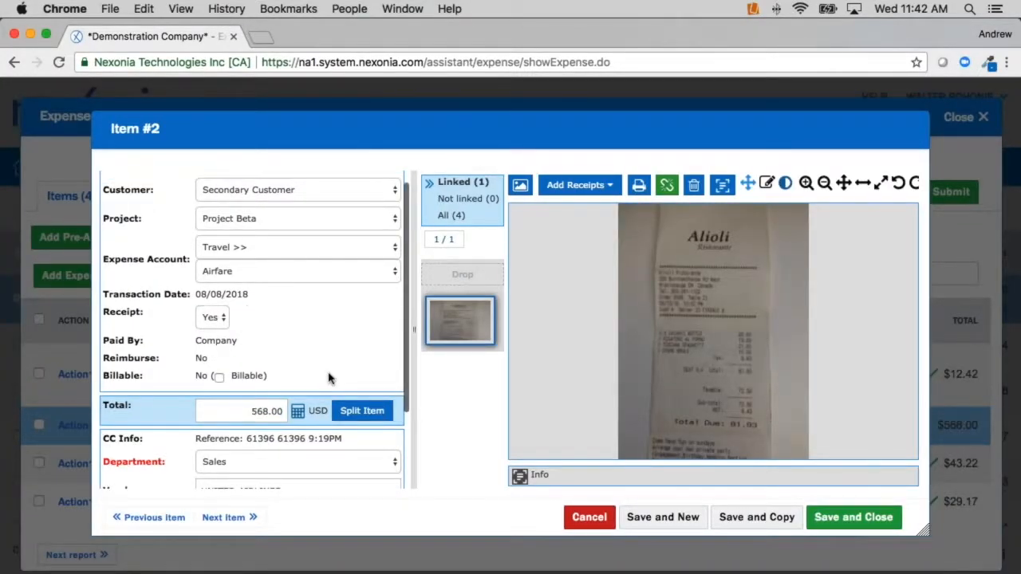
pyautogui.scroll(-5, 331, 380)
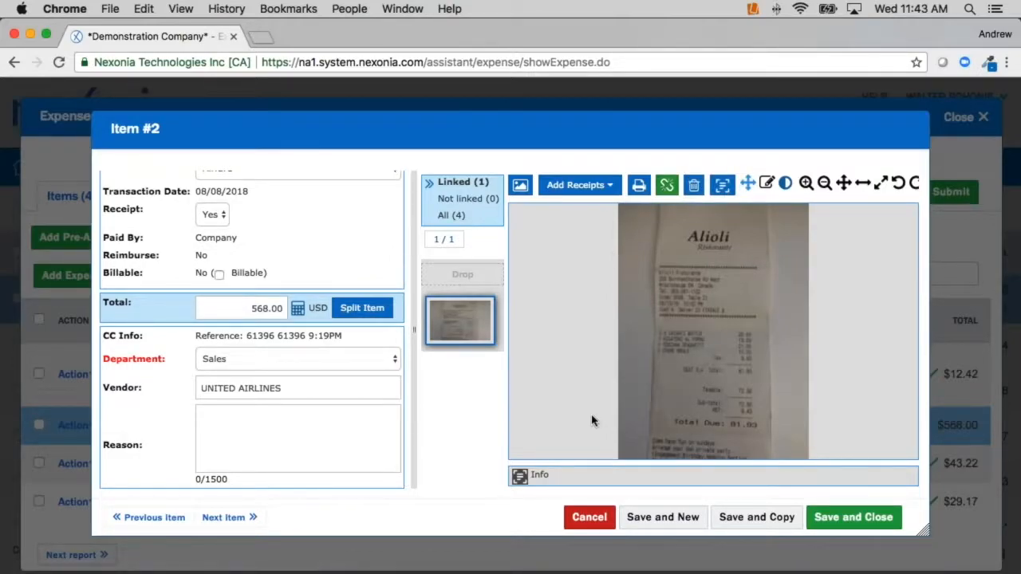
pyautogui.click(590, 518)
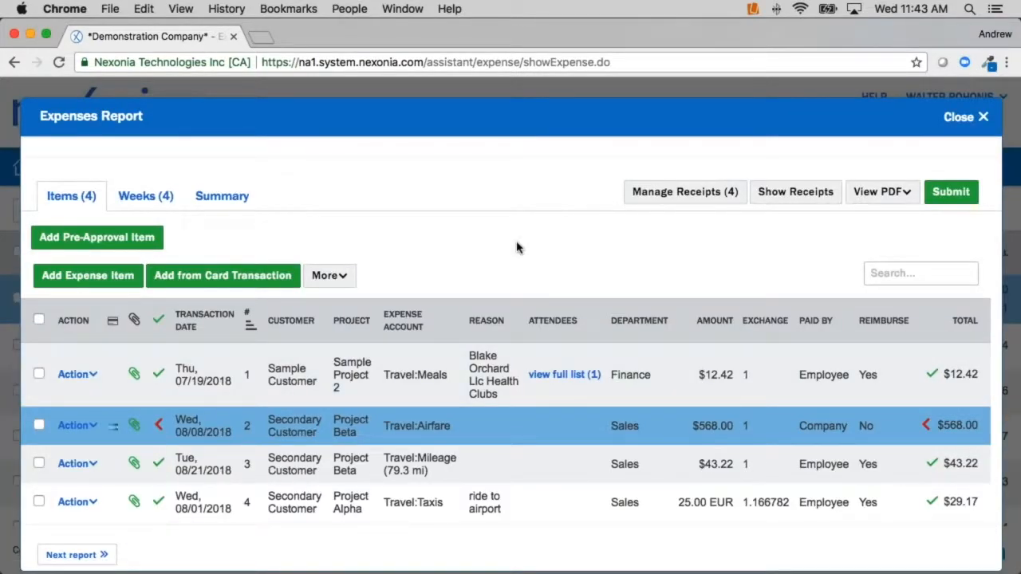
pyautogui.click(958, 118)
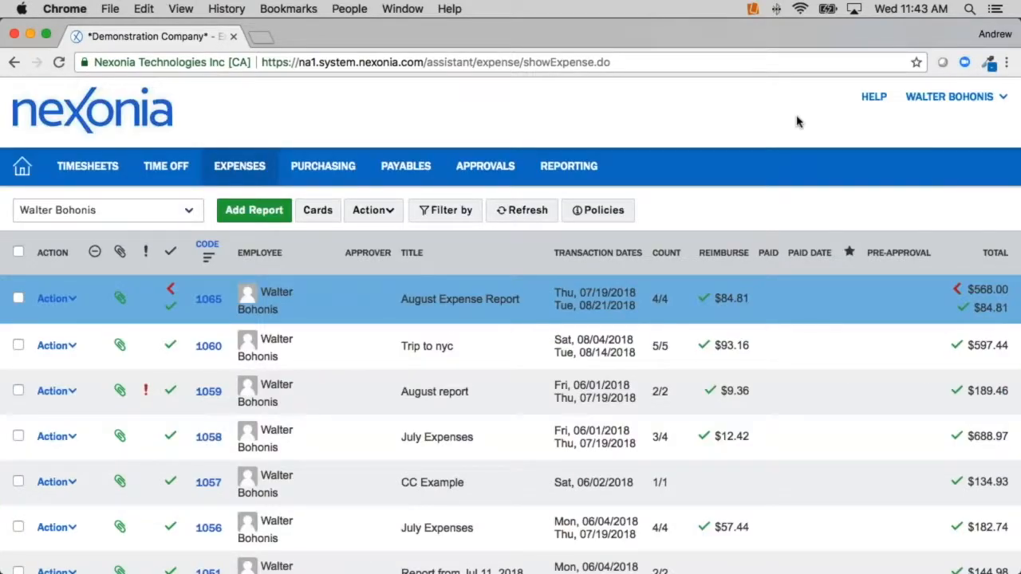